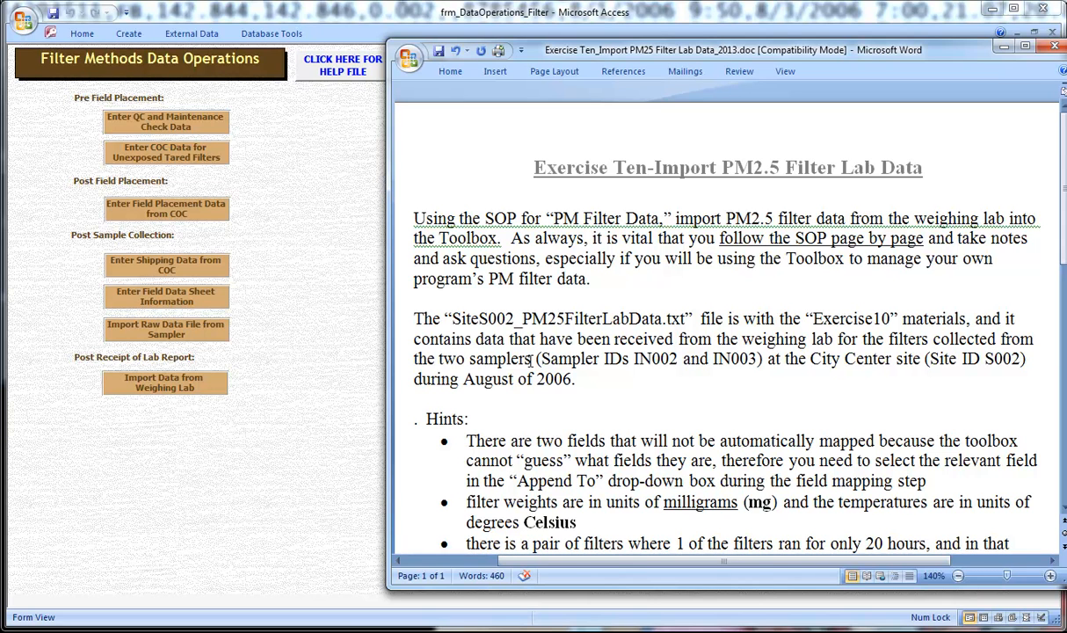
Step: Read the Exercise Ten instructions and hints, and examine the sample rows in SiteS002_PM25FilterLabData.txt in Notepad
scroll(530, 358, down, 1)
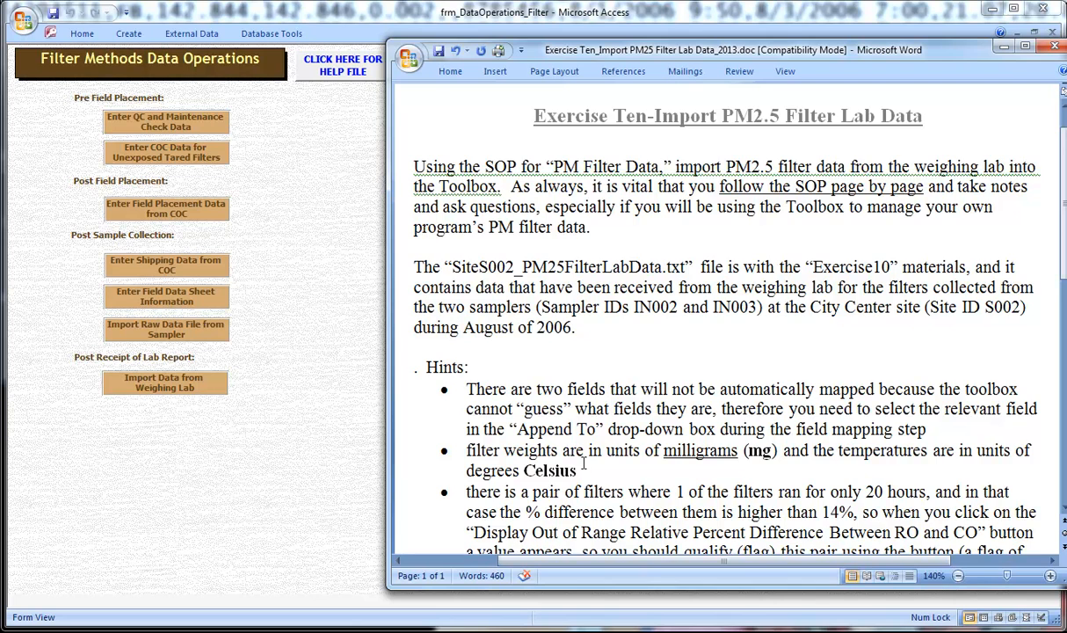
scroll(583, 466, down, 1)
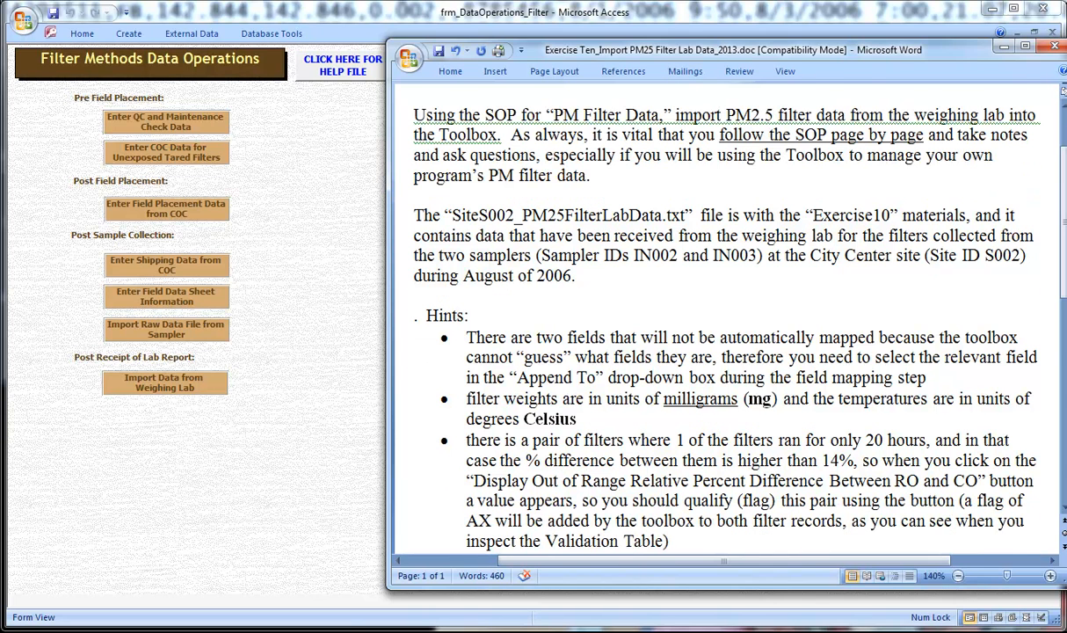
key(alt+Tab)
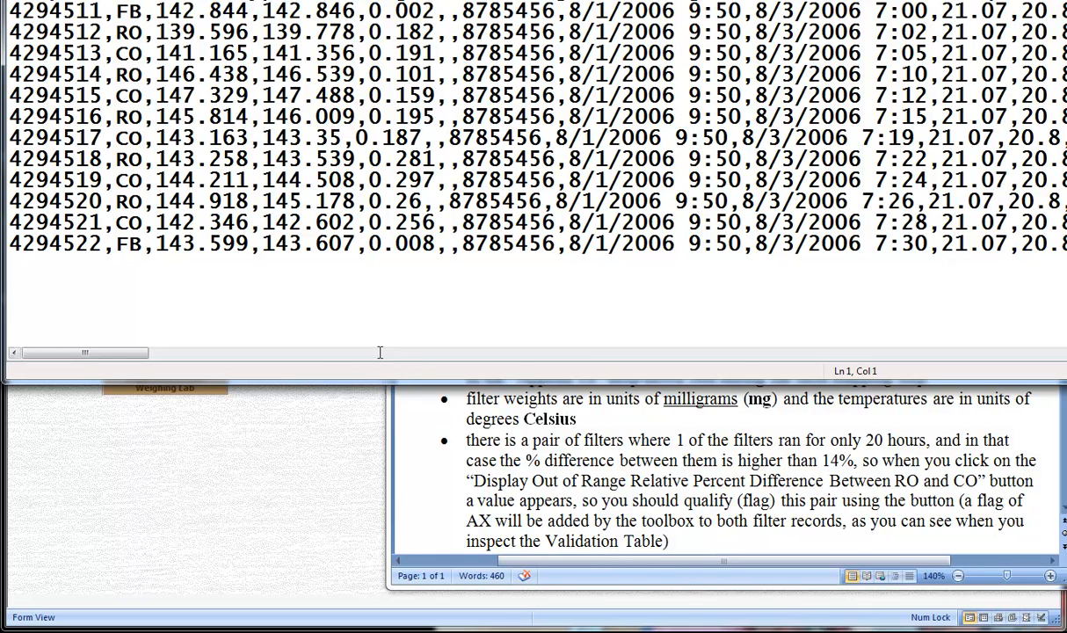
drag(442, 0, 445, 38)
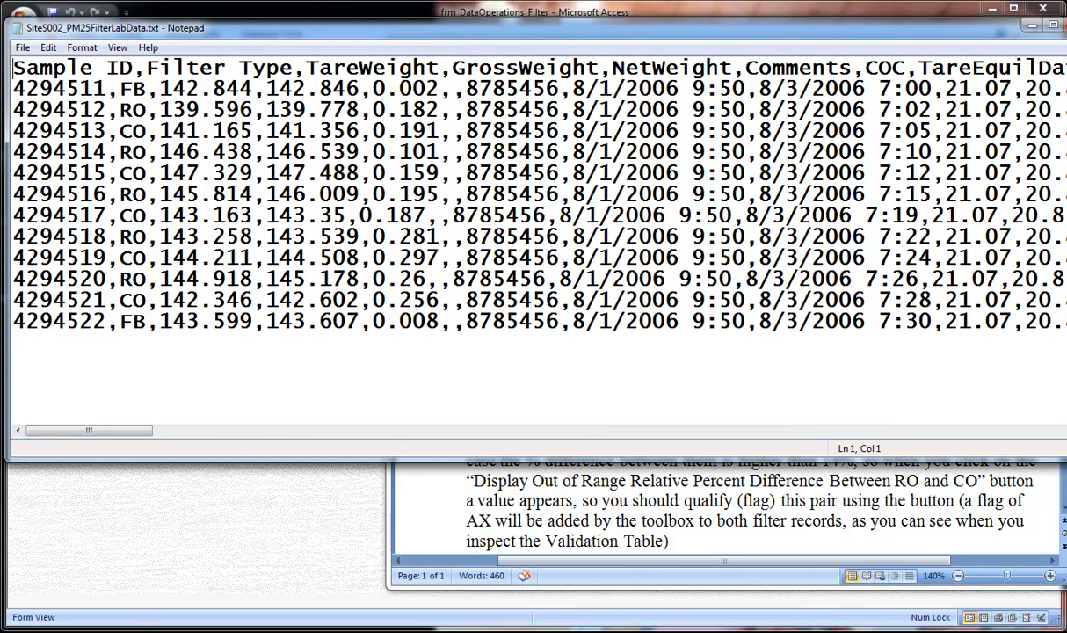
drag(1064, 380, 1042, 381)
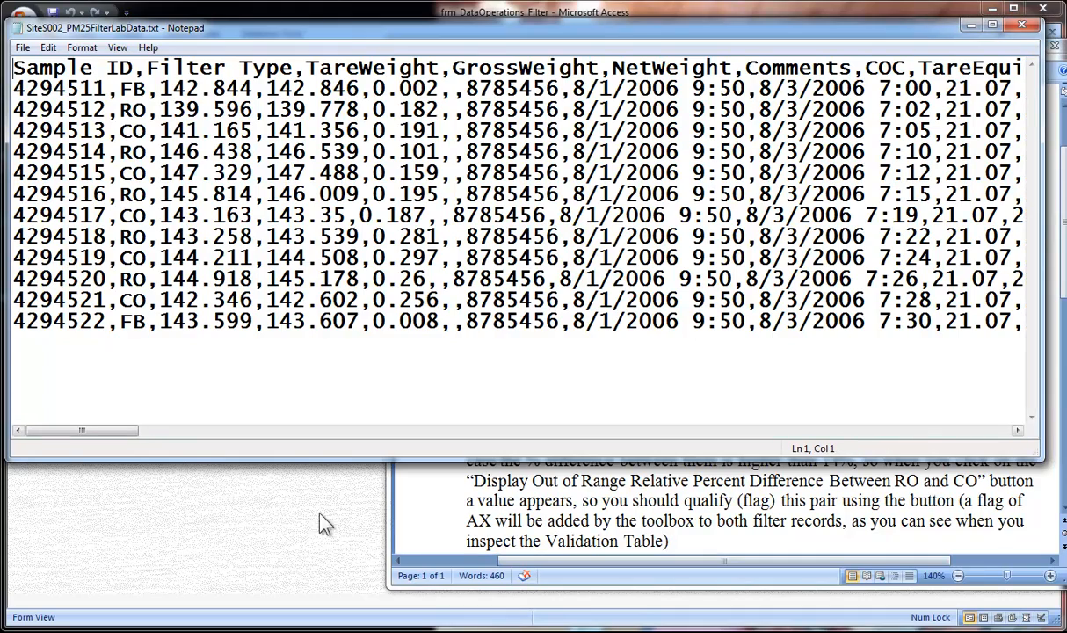
mouse_move(131, 437)
mouse_down()
mouse_move(459, 448)
mouse_move(766, 433)
mouse_move(281, 455)
mouse_move(118, 430)
mouse_up()
drag(103, 88, 13, 88)
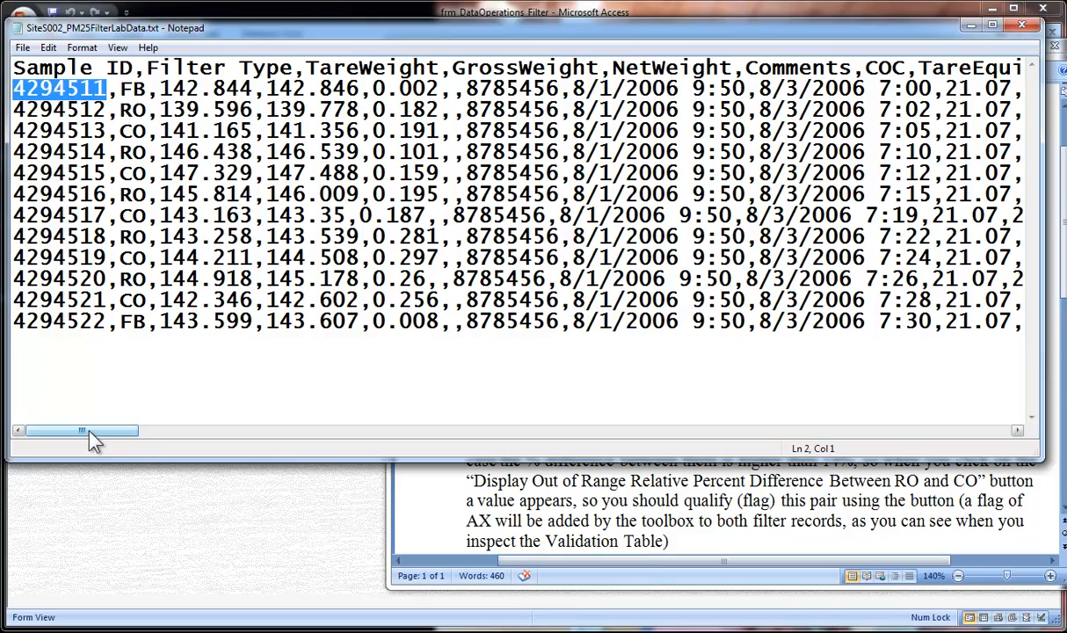
mouse_move(88, 432)
mouse_down()
mouse_move(154, 433)
mouse_move(86, 432)
mouse_up()
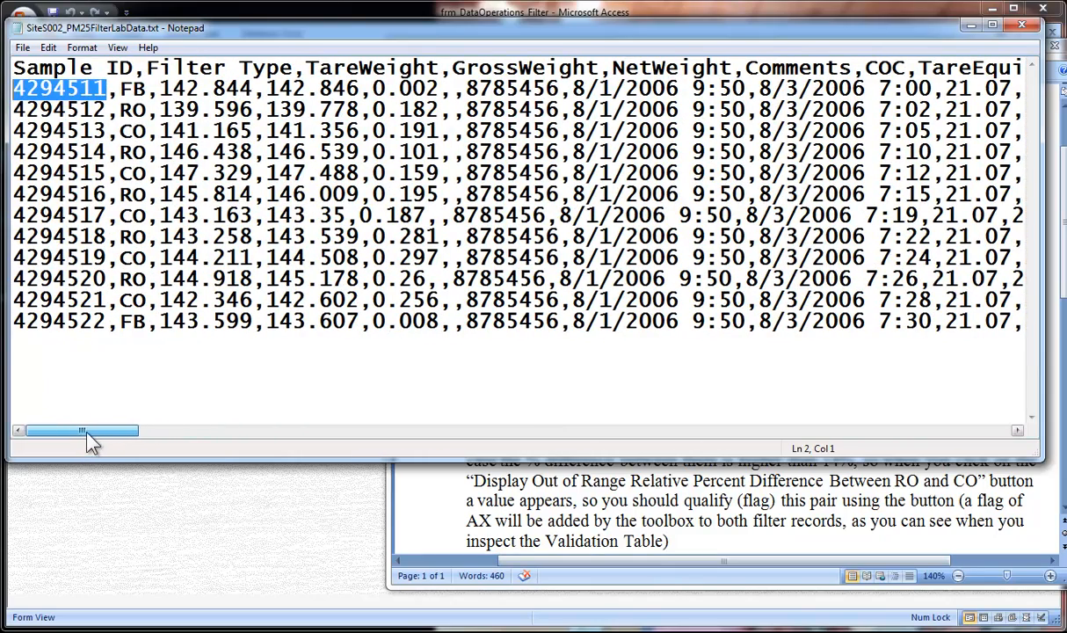
Step: Save a copy of the lab data file as NewImport.txt in C:\TribalDataToolbox_v2.1, replacing the existing file, and minimize Notepad
click(23, 48)
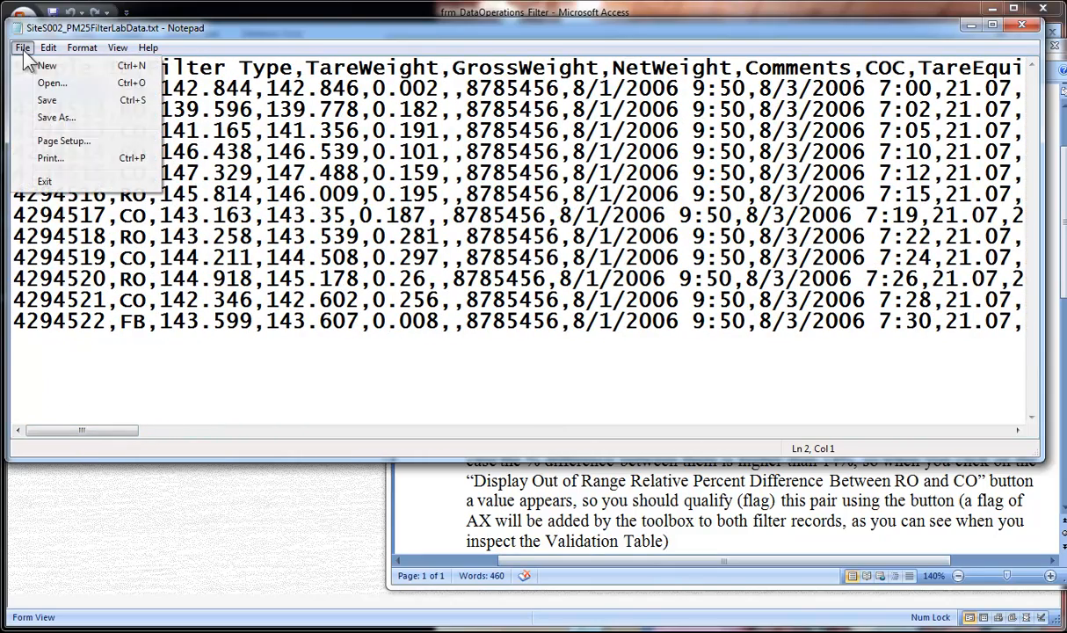
click(29, 117)
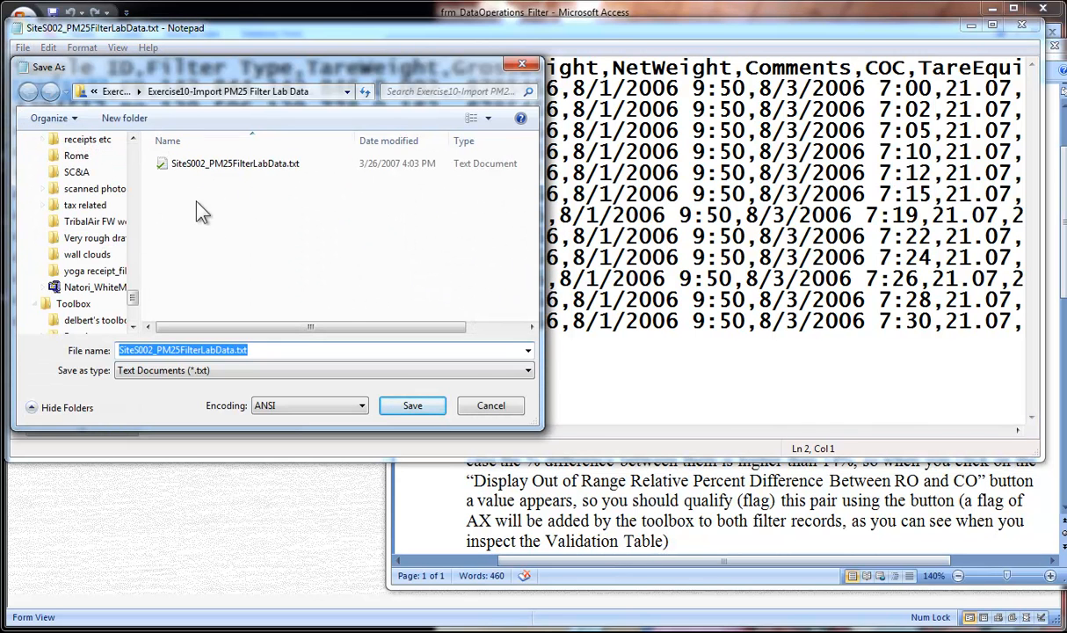
drag(136, 297, 134, 189)
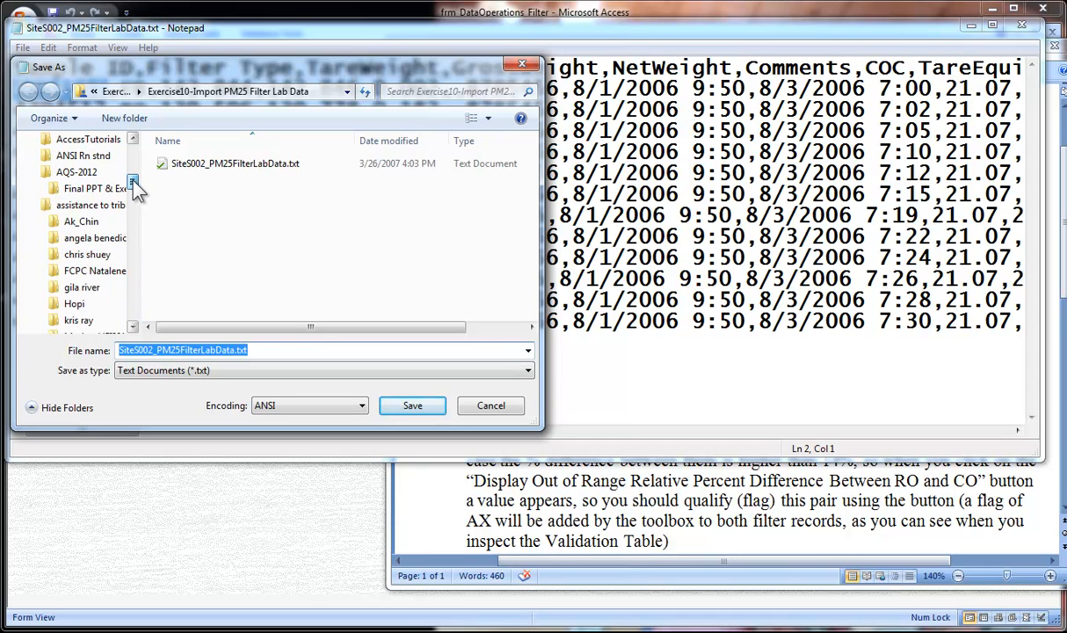
drag(175, 66, 347, 81)
drag(293, 193, 292, 177)
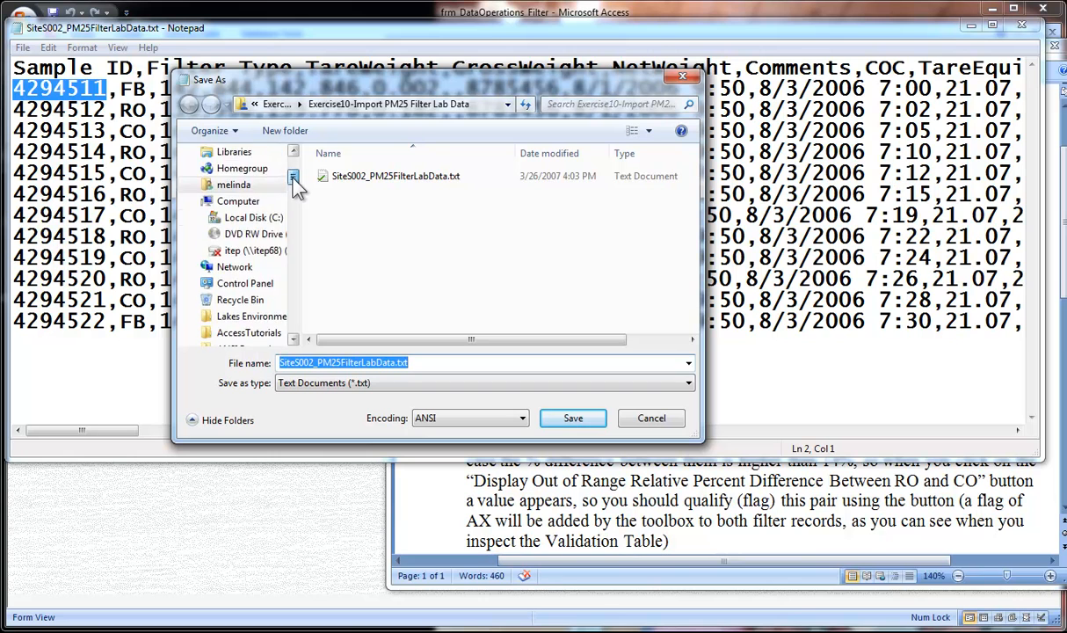
click(274, 219)
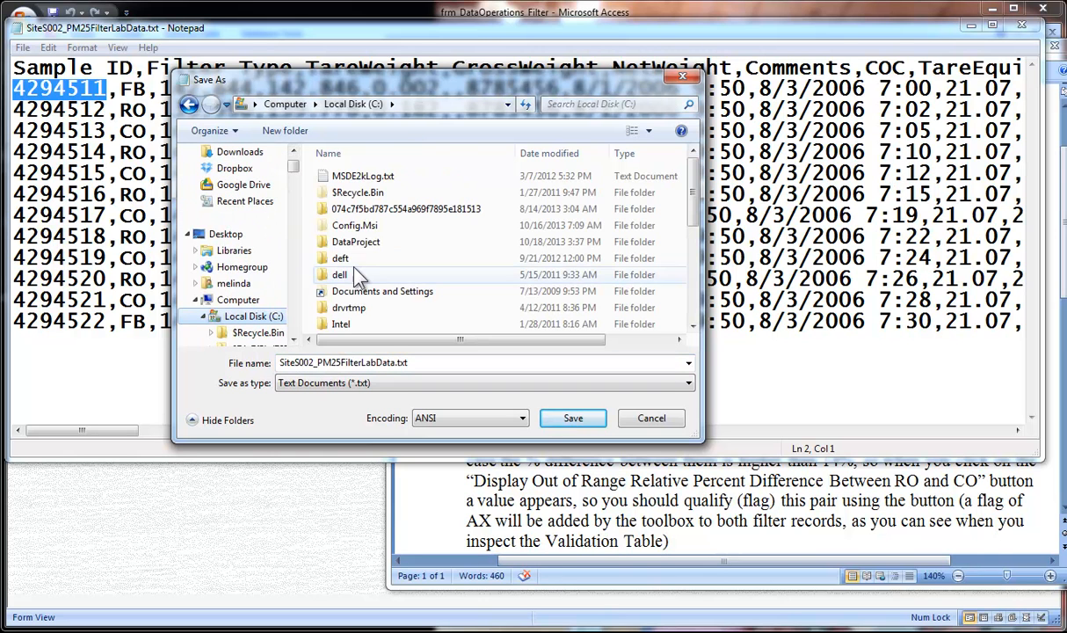
click(357, 290)
scroll(356, 295, down, 4)
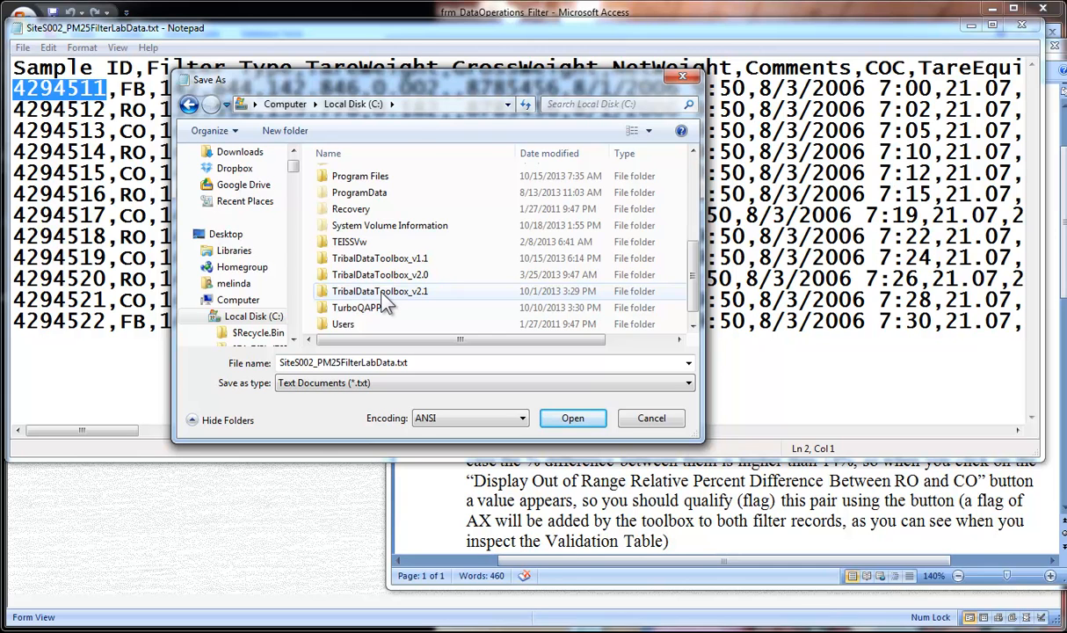
double_click(381, 292)
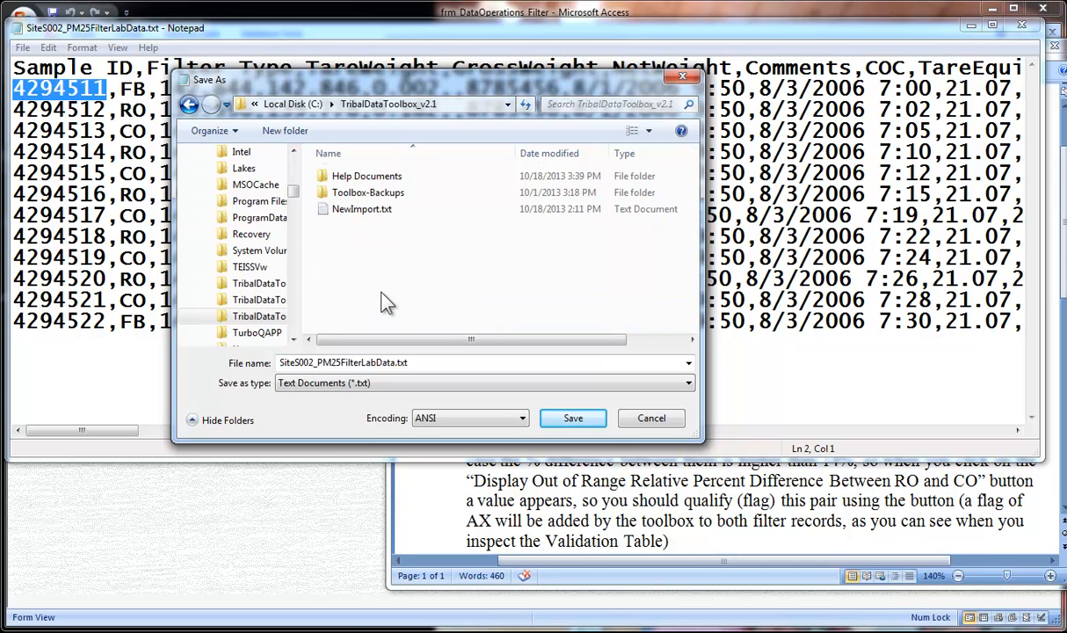
click(376, 210)
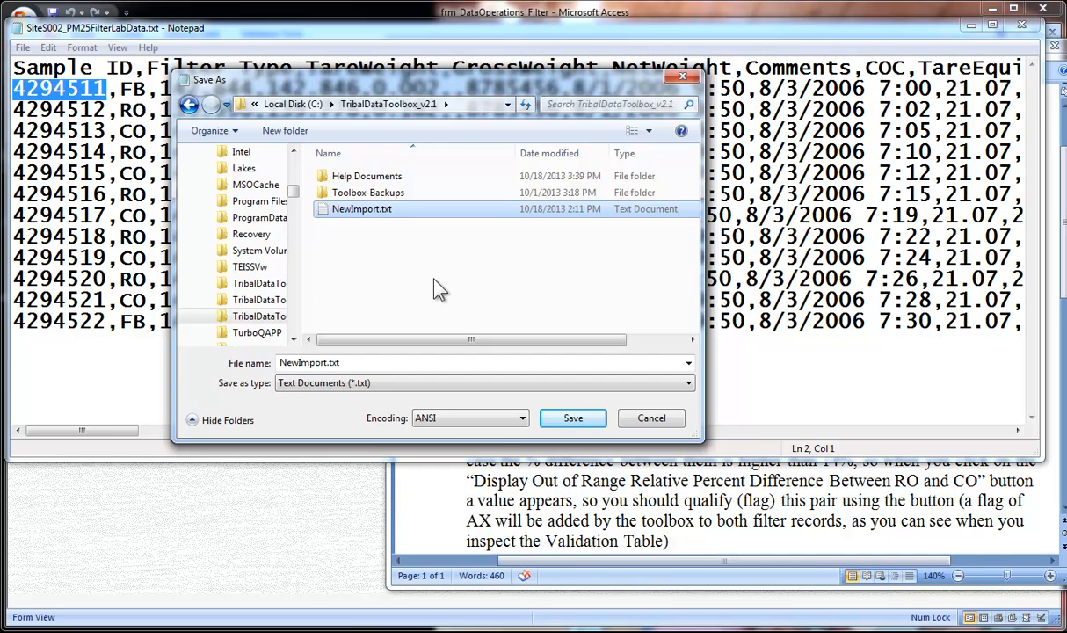
click(572, 421)
click(785, 348)
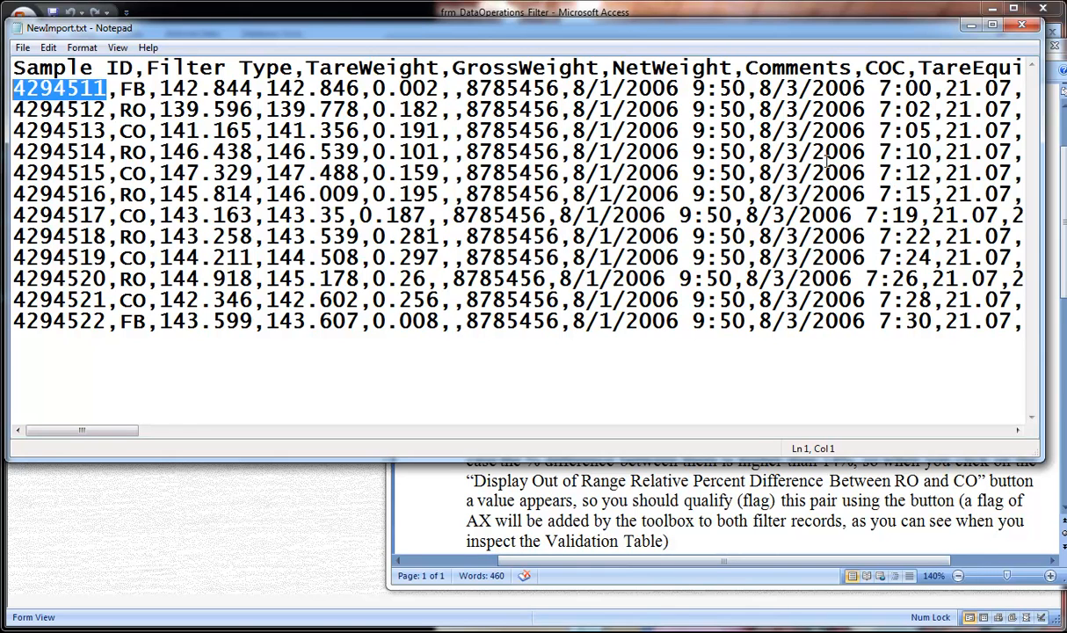
click(969, 24)
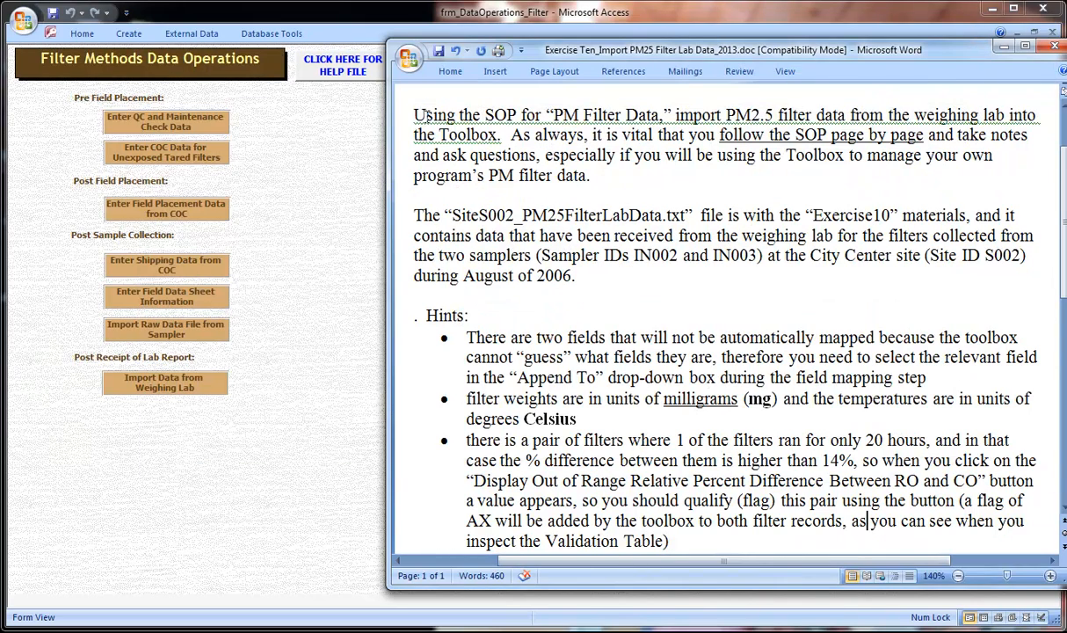
Step: Review the SOP for PM Filter Data in Word, reading Import Data From Weighing Lab from file creation through the text file import
drag(406, 112, 646, 130)
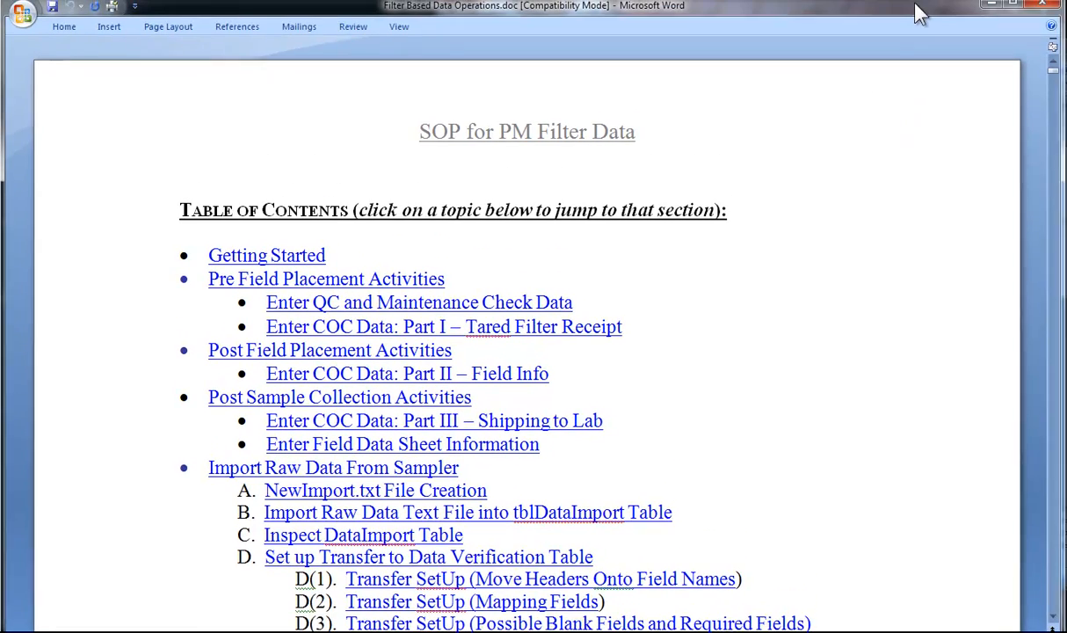
scroll(688, 302, down, 3)
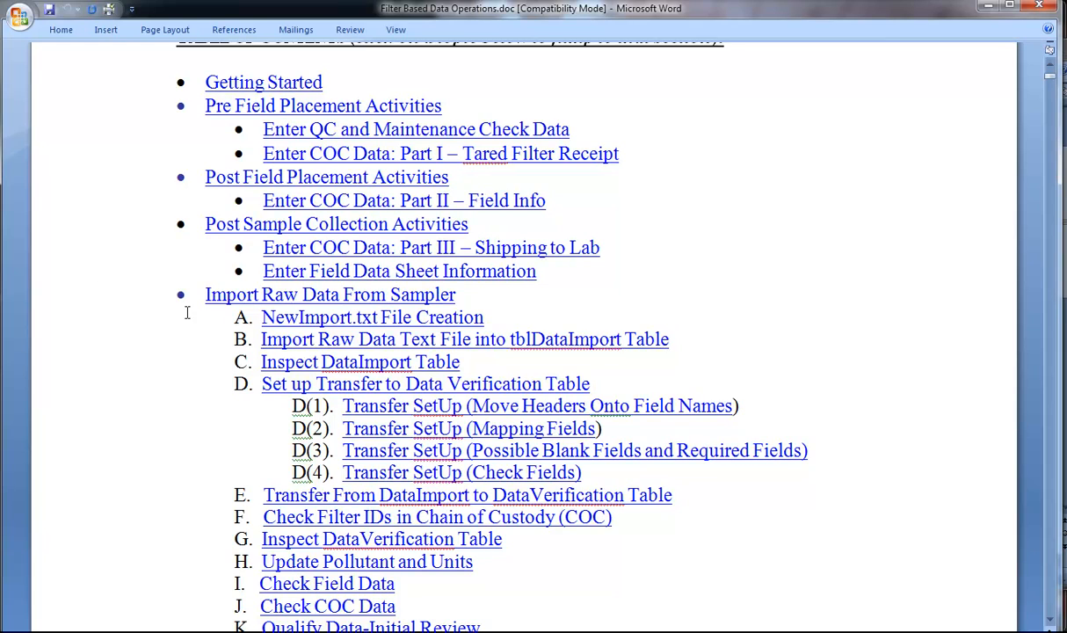
scroll(141, 443, down, 3)
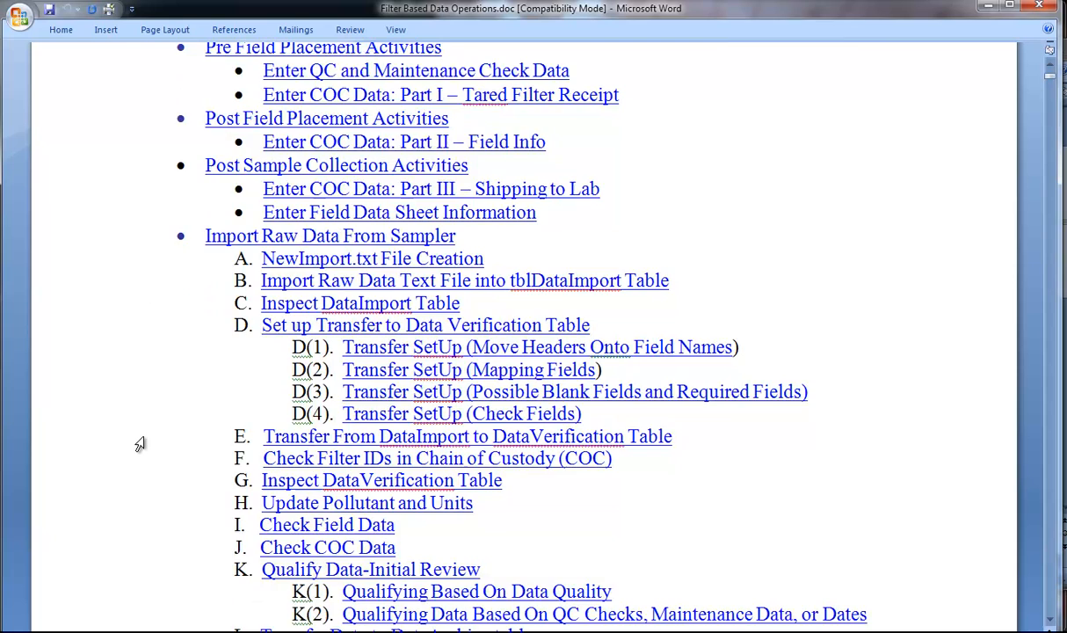
scroll(141, 443, down, 3)
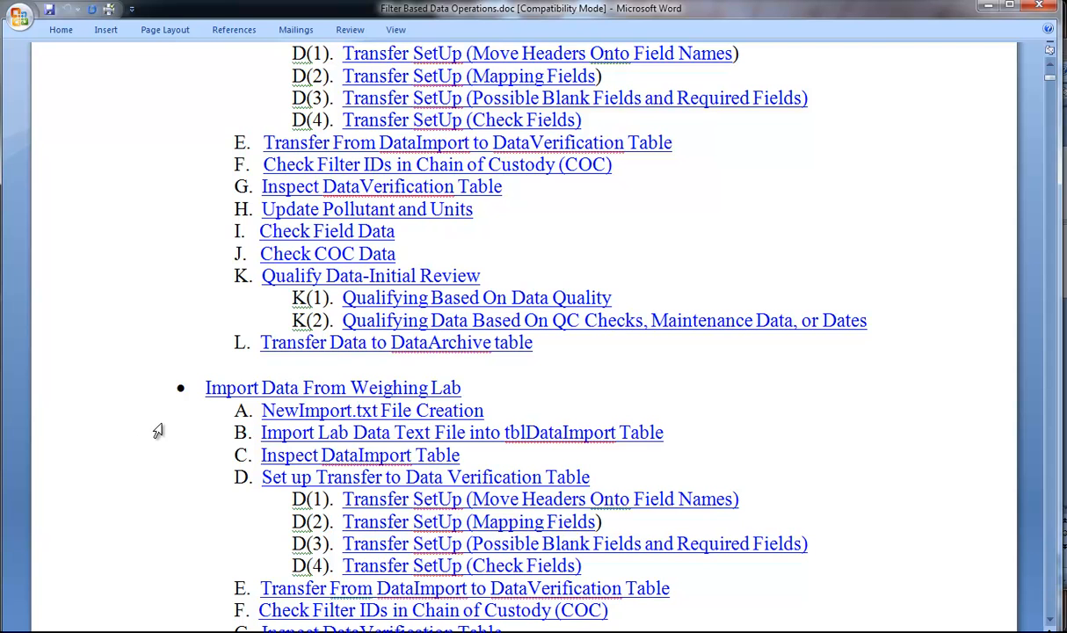
ctrl+click(229, 395)
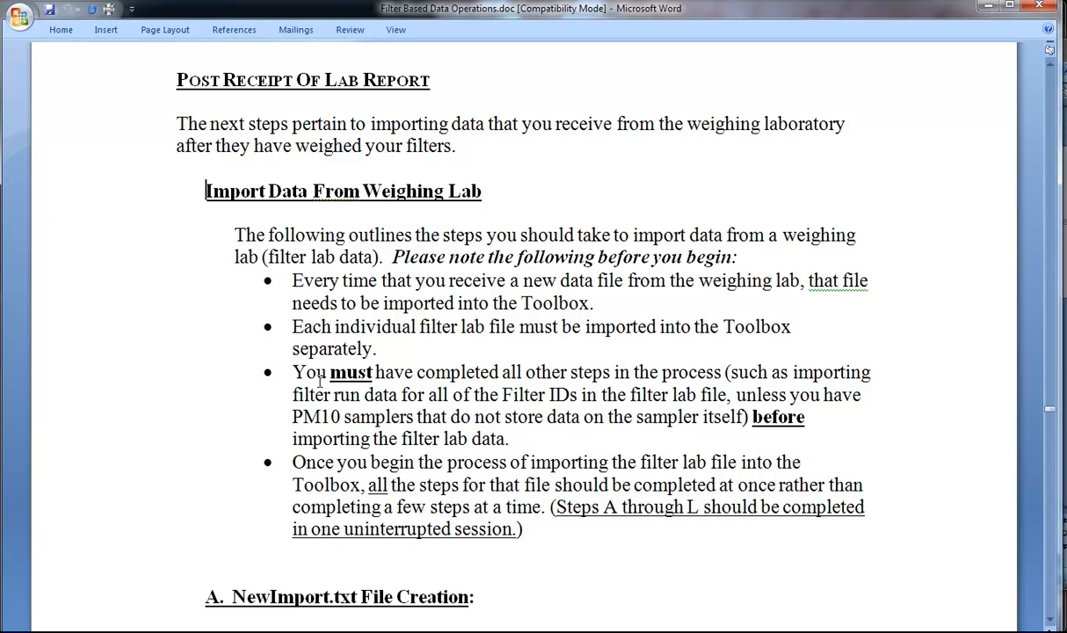
scroll(320, 382, down, 8)
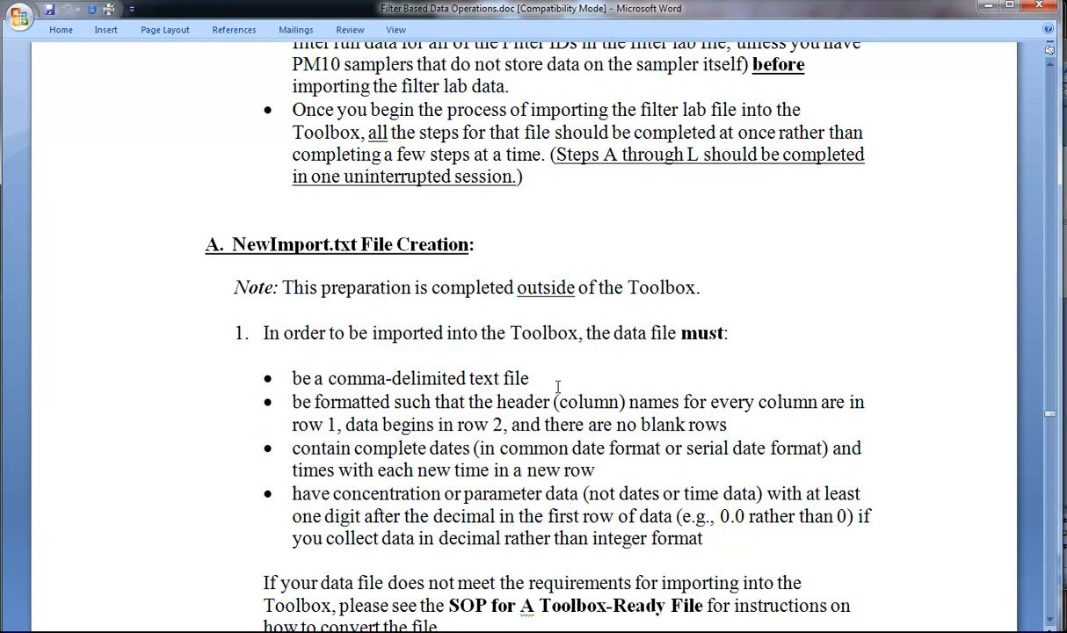
scroll(574, 378, down, 10)
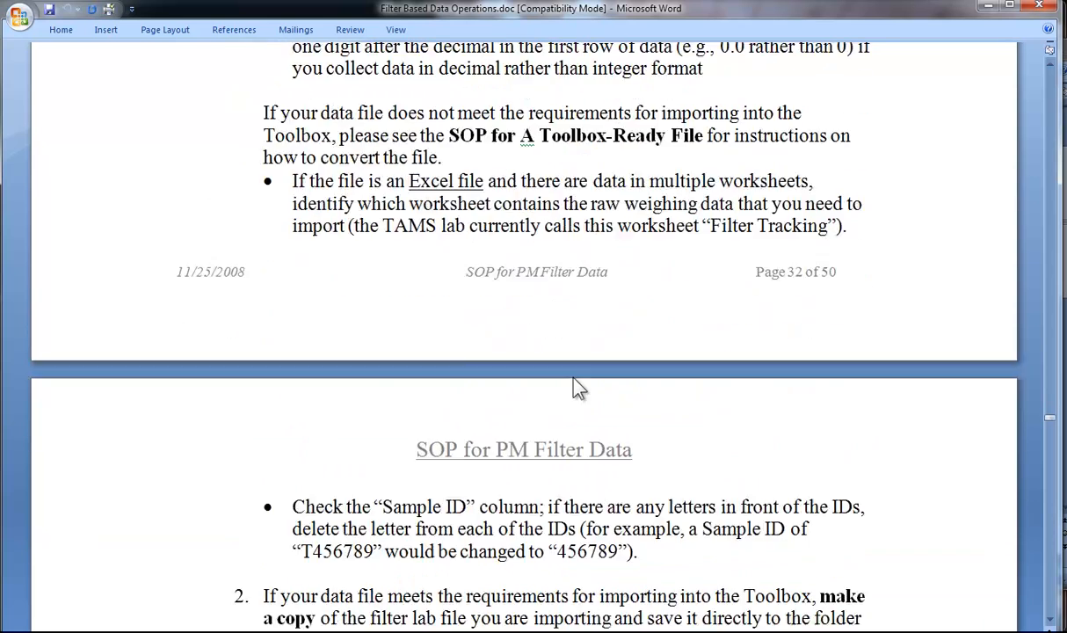
scroll(574, 378, down, 6)
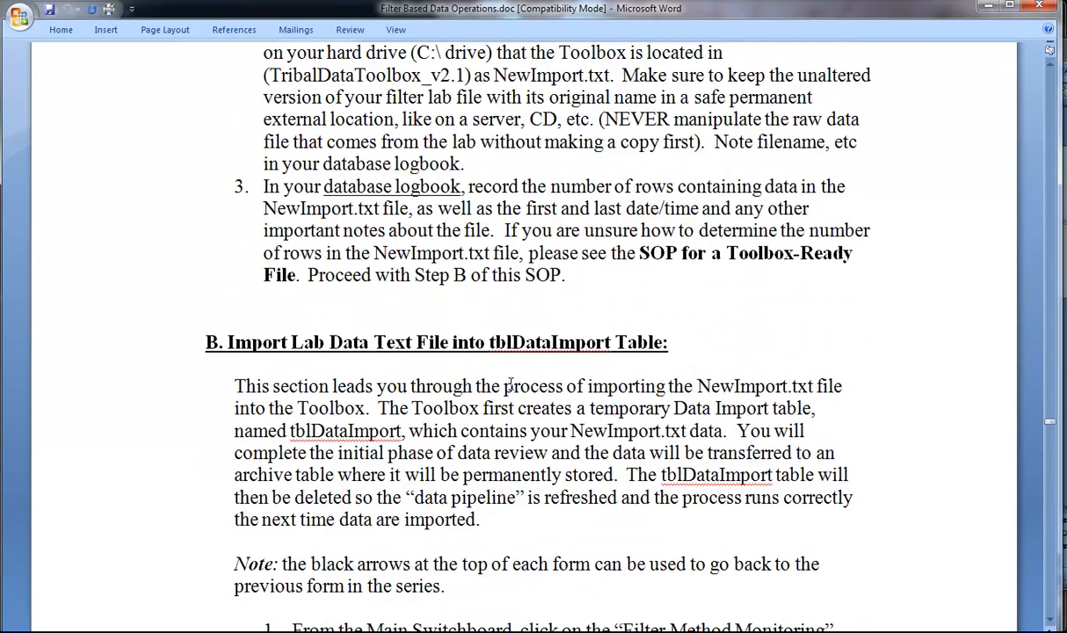
scroll(511, 383, down, 1)
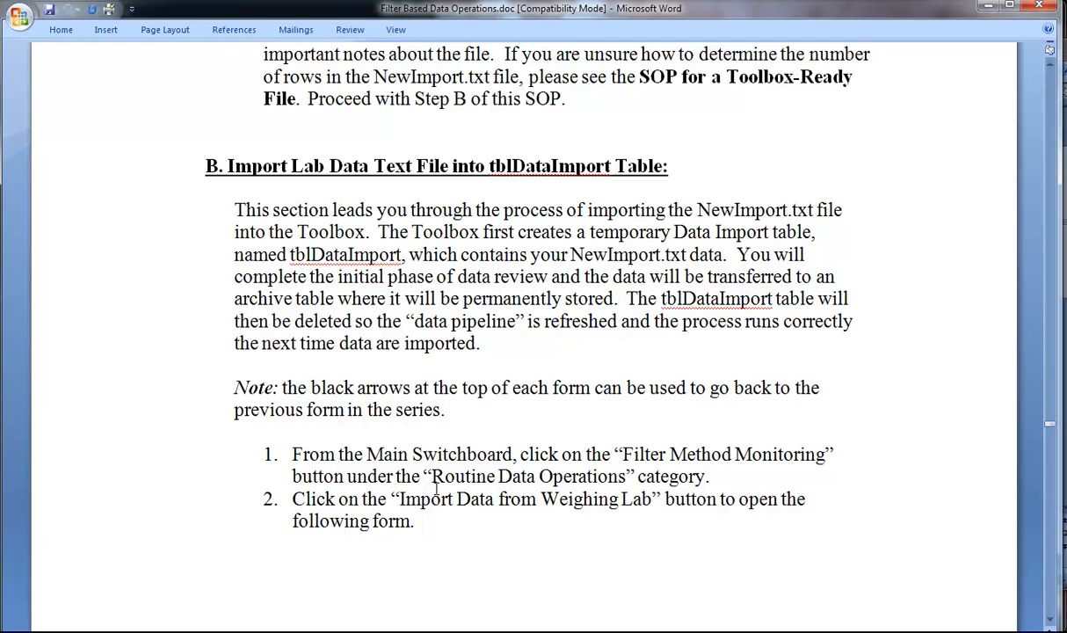
scroll(436, 488, down, 13)
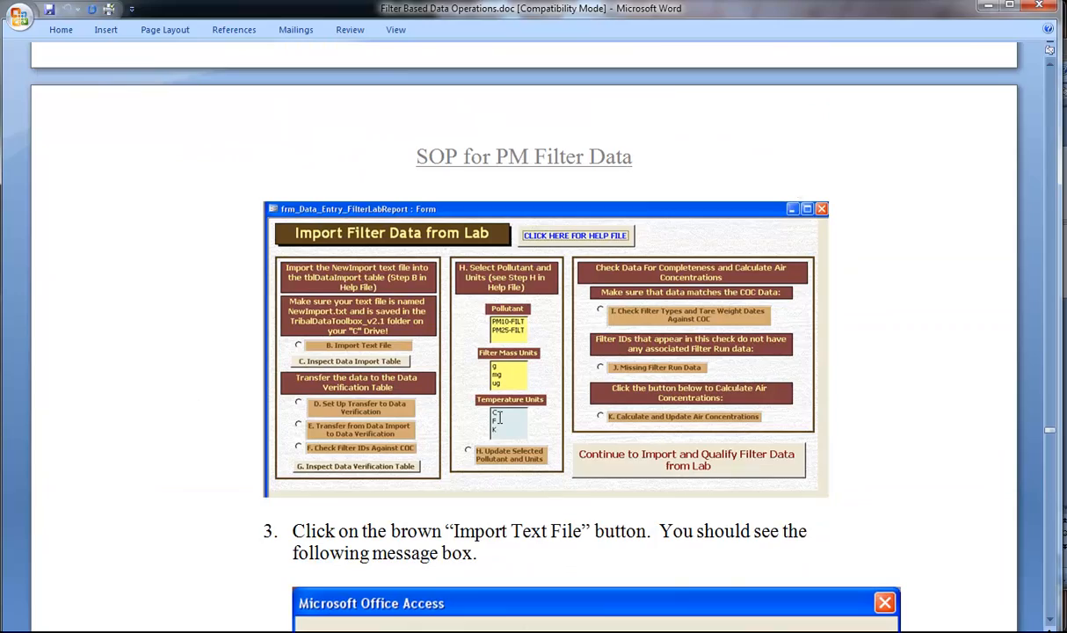
double_click(913, 8)
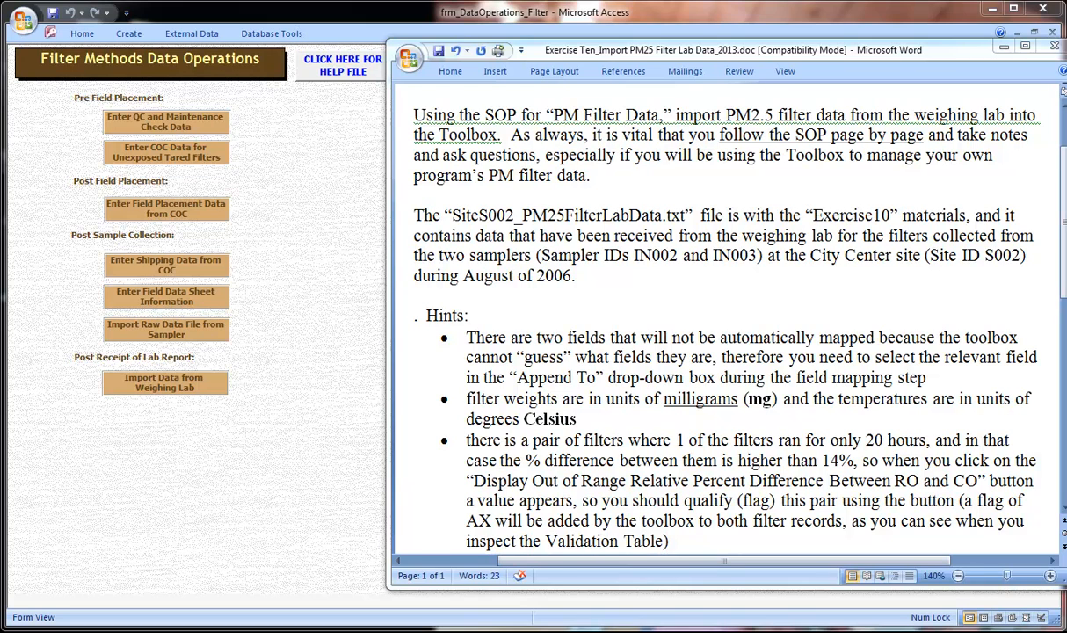
Step: Switch to Access, open the weighing lab import form and import the comma-delimited NewImport text file
click(273, 430)
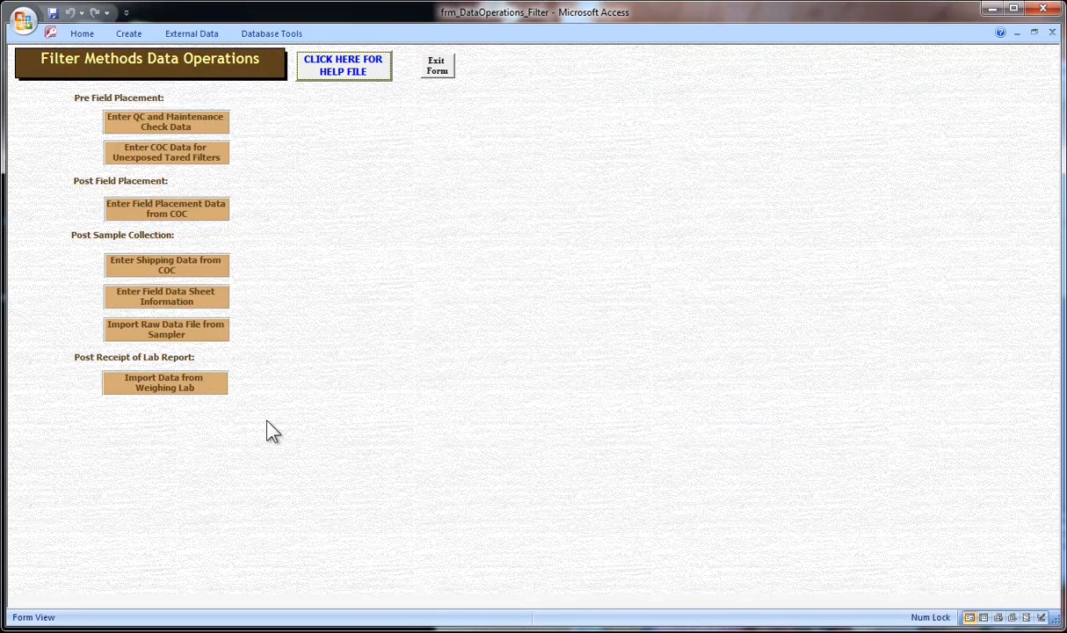
click(176, 385)
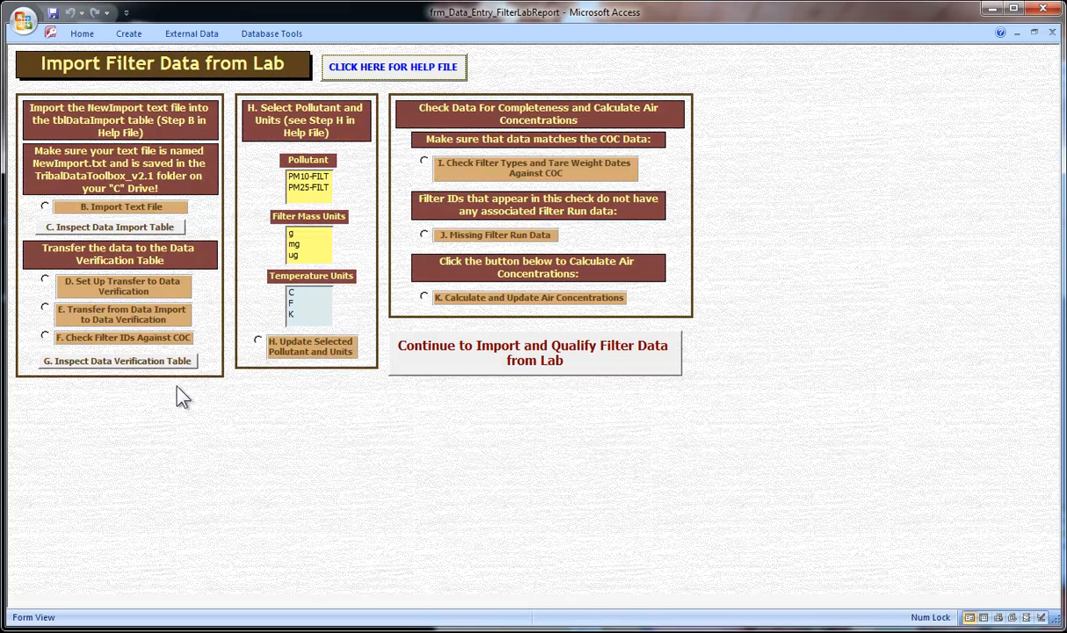
click(74, 211)
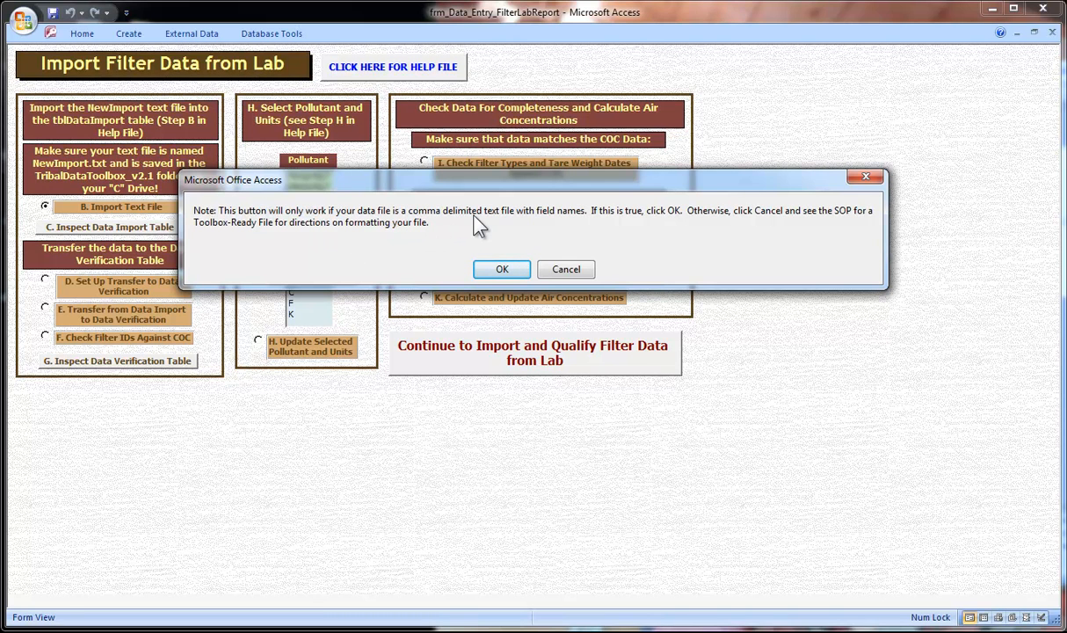
click(494, 269)
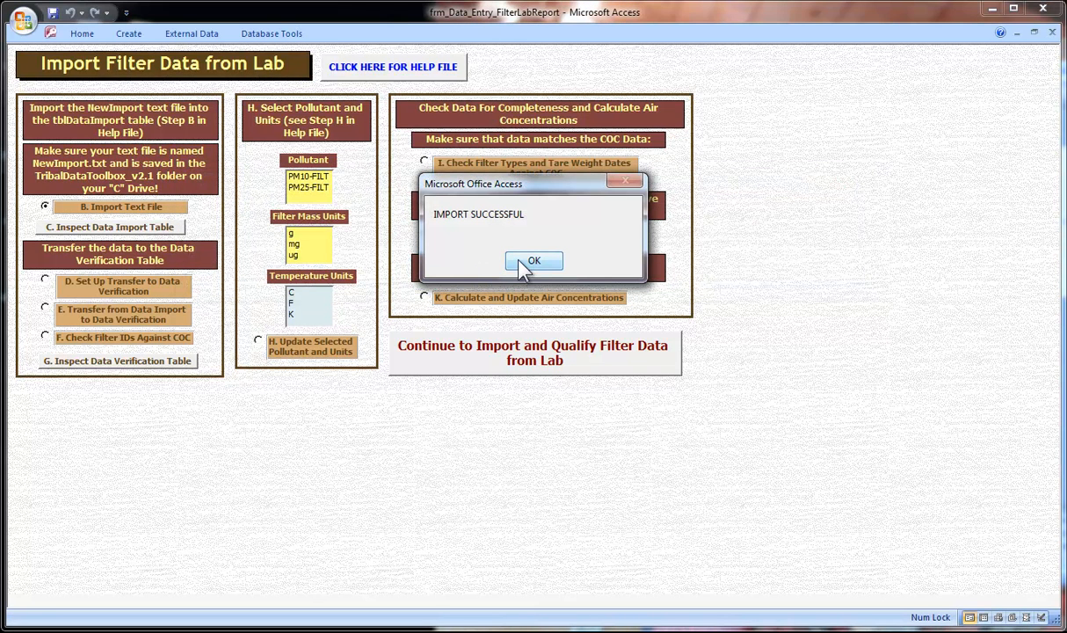
click(532, 261)
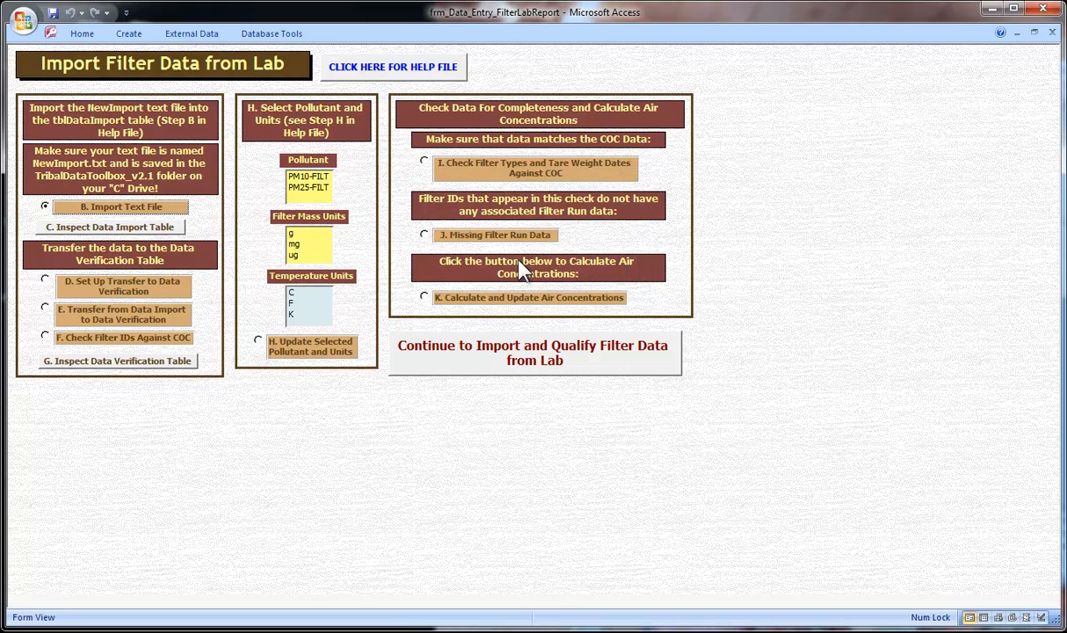
Step: Inspect the imported filter records in the Data Import table, and close the table
click(140, 226)
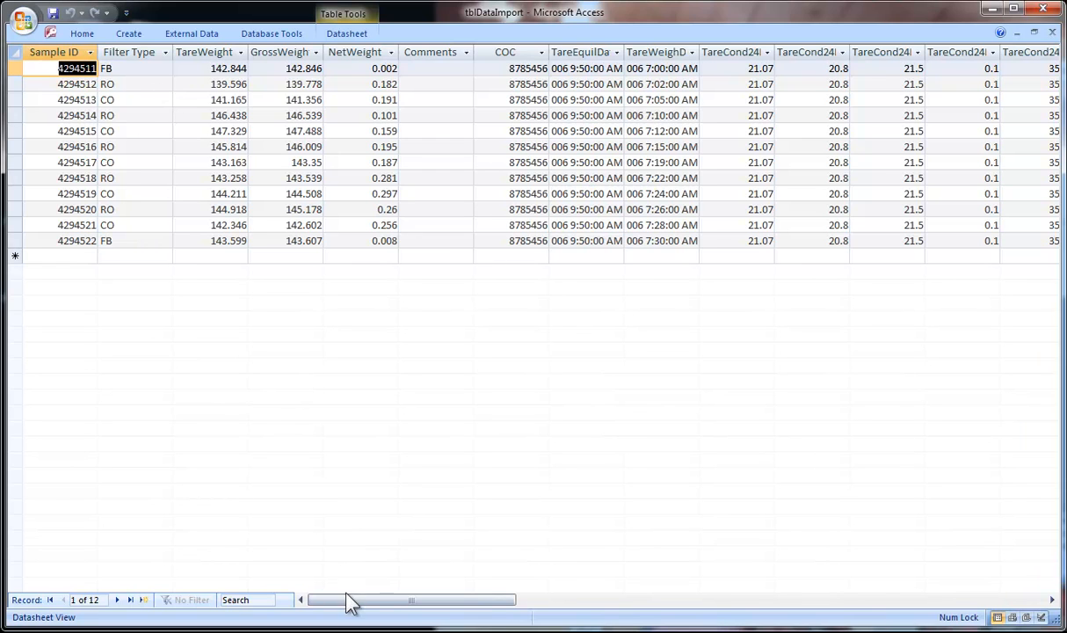
mouse_move(350, 600)
mouse_down()
mouse_move(626, 573)
mouse_move(701, 580)
mouse_move(664, 602)
mouse_move(340, 613)
mouse_up()
click(1051, 34)
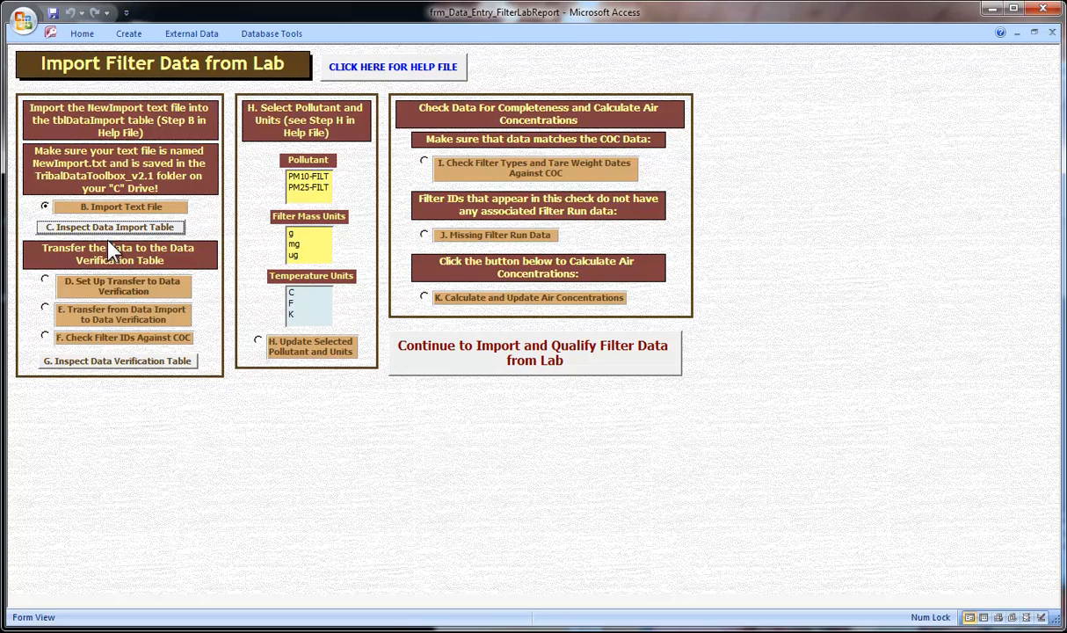
Step: Set up the transfer to Data Verification by adding all tblDataImport fields, Sample ID through GrossWeighSessionAvgHumidity, to the append query's design grid
click(103, 296)
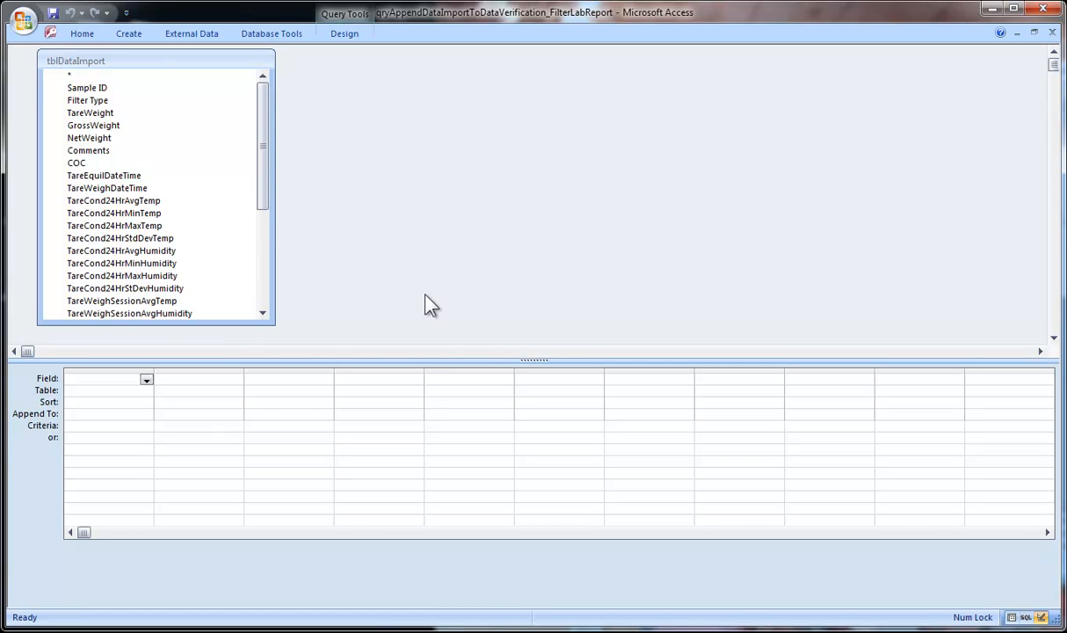
click(147, 91)
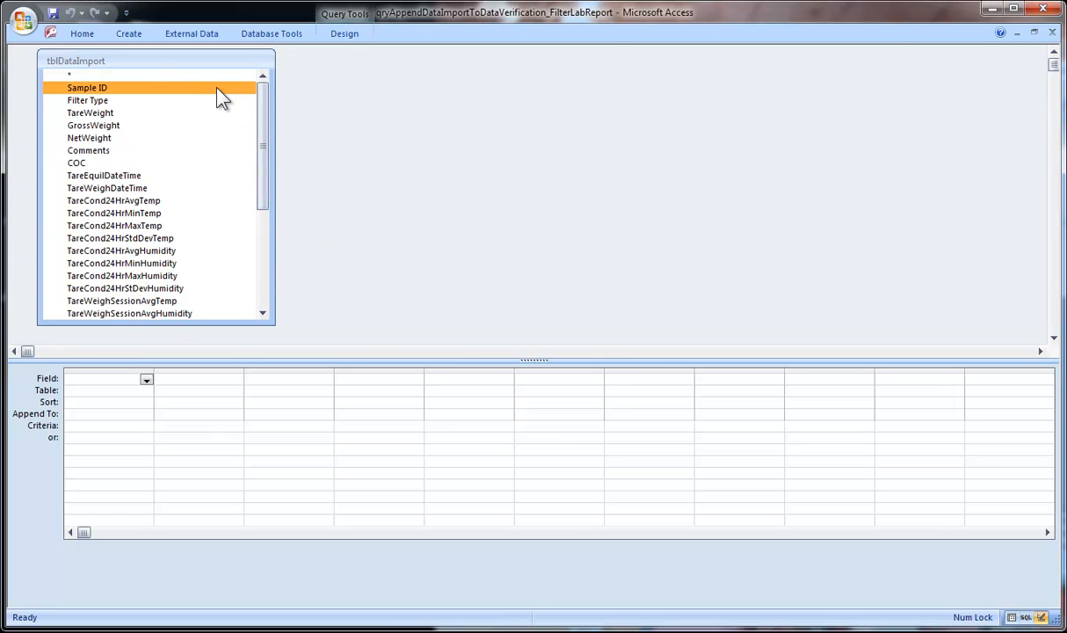
drag(262, 101, 281, 219)
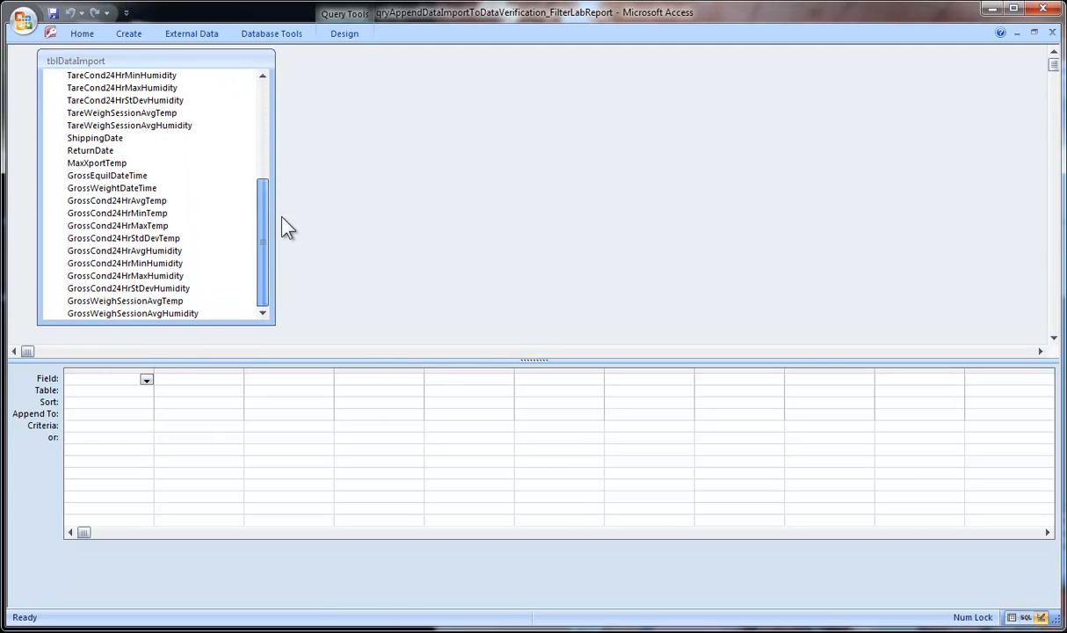
shift+click(212, 313)
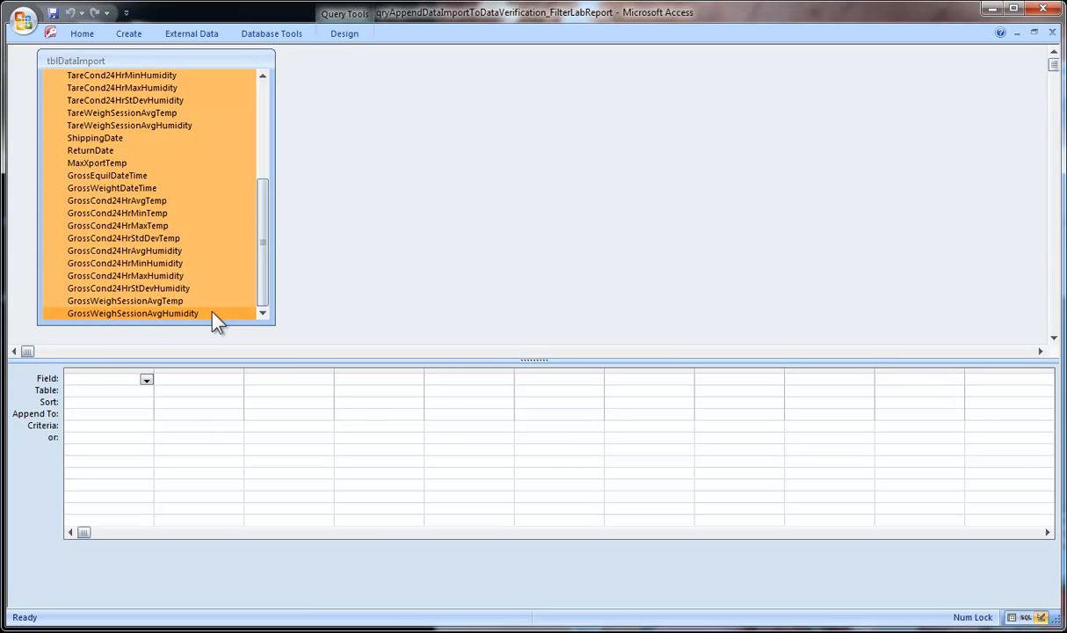
drag(256, 293, 255, 193)
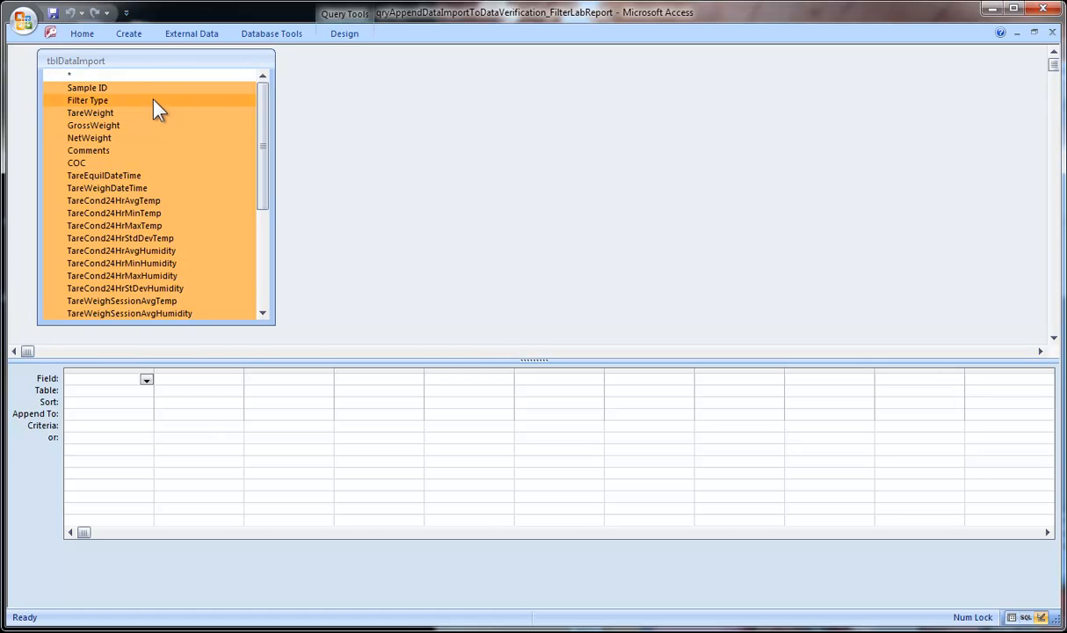
drag(149, 92, 130, 382)
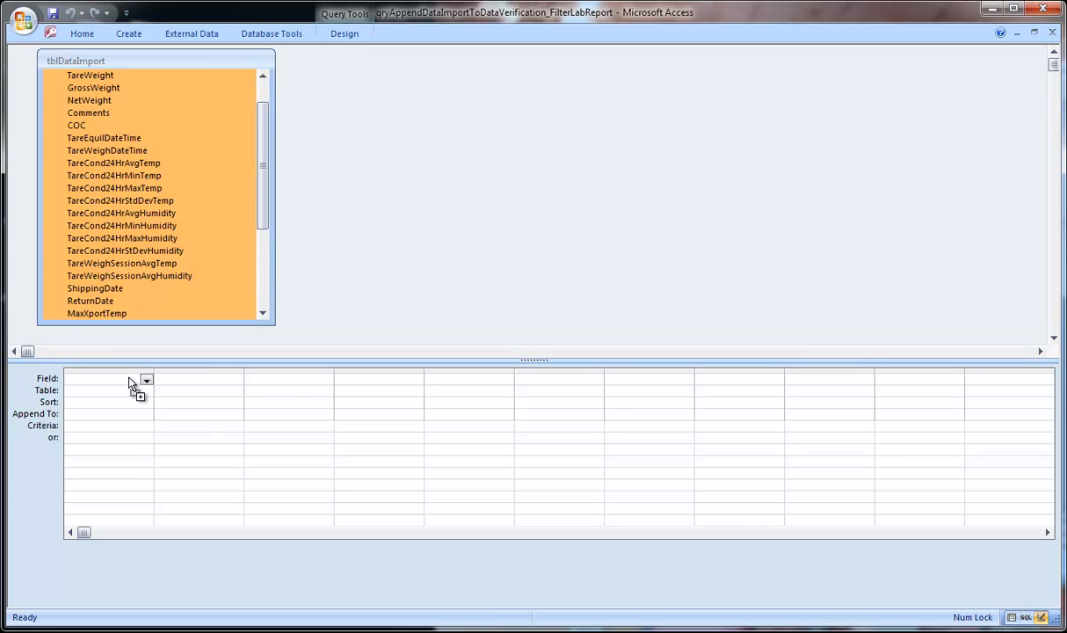
drag(129, 382, 131, 378)
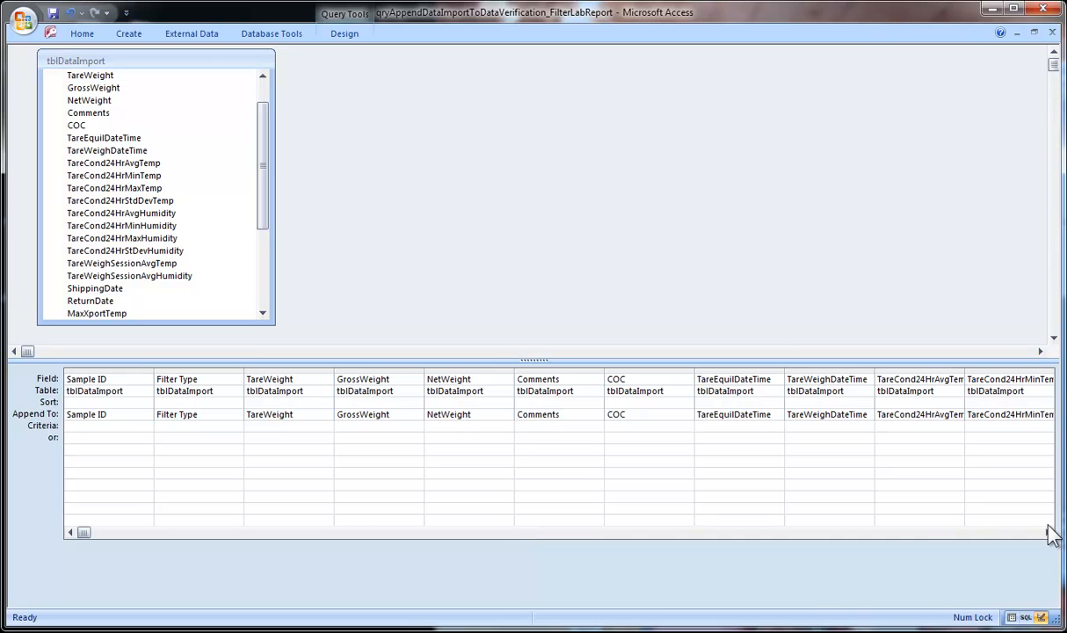
Step: Widen the TareCond24HrStDevHumidity column in the append query and set its destination field to TareCond24HrStdDevHumidity
drag(1046, 534, 1046, 533)
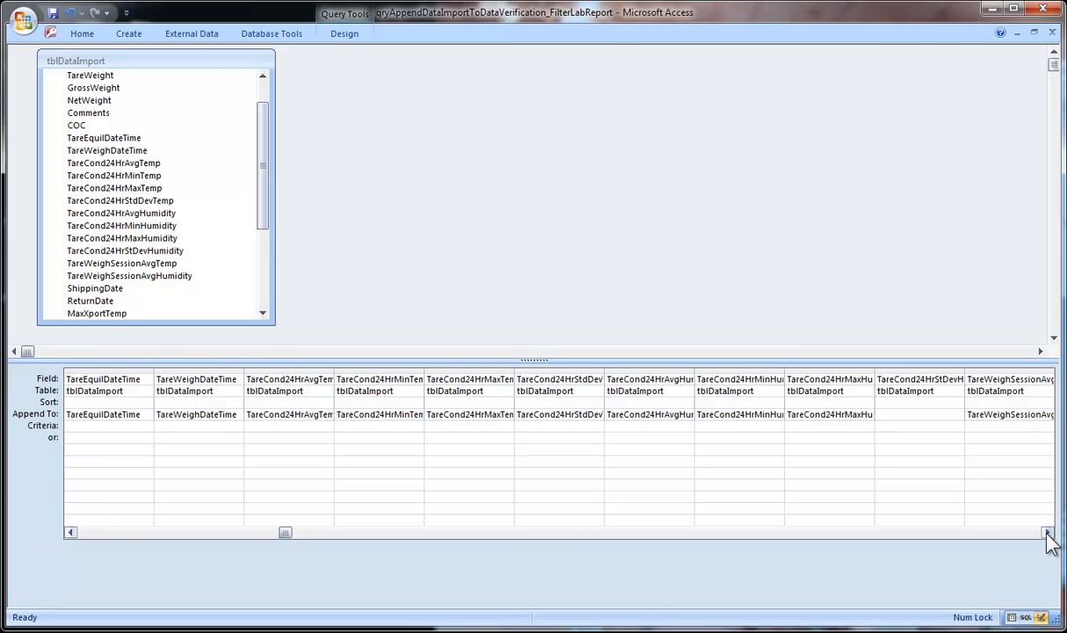
click(1047, 532)
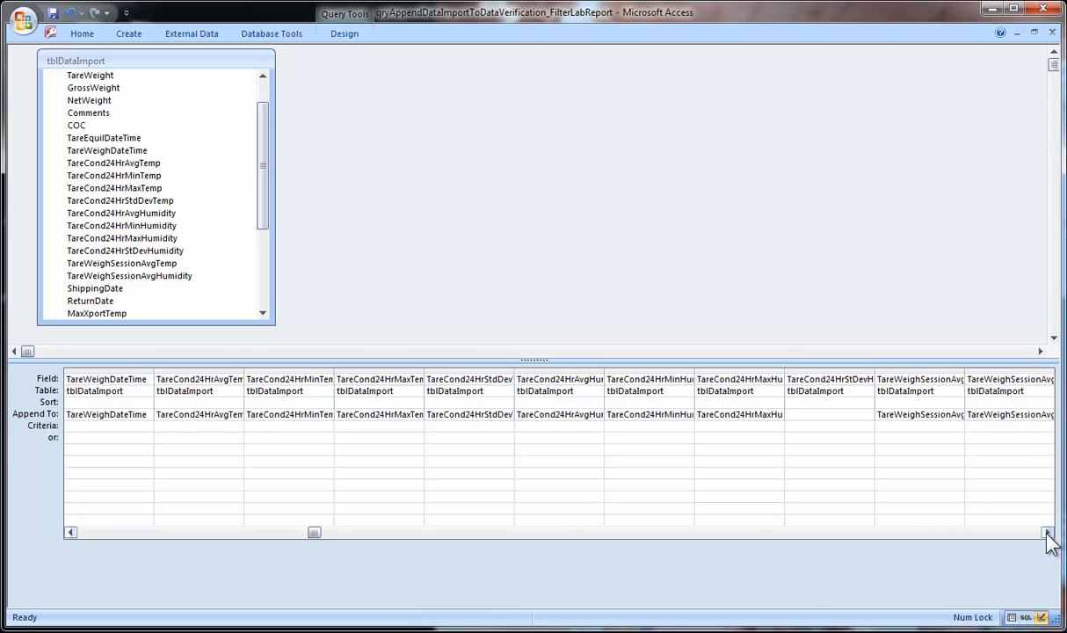
click(1047, 533)
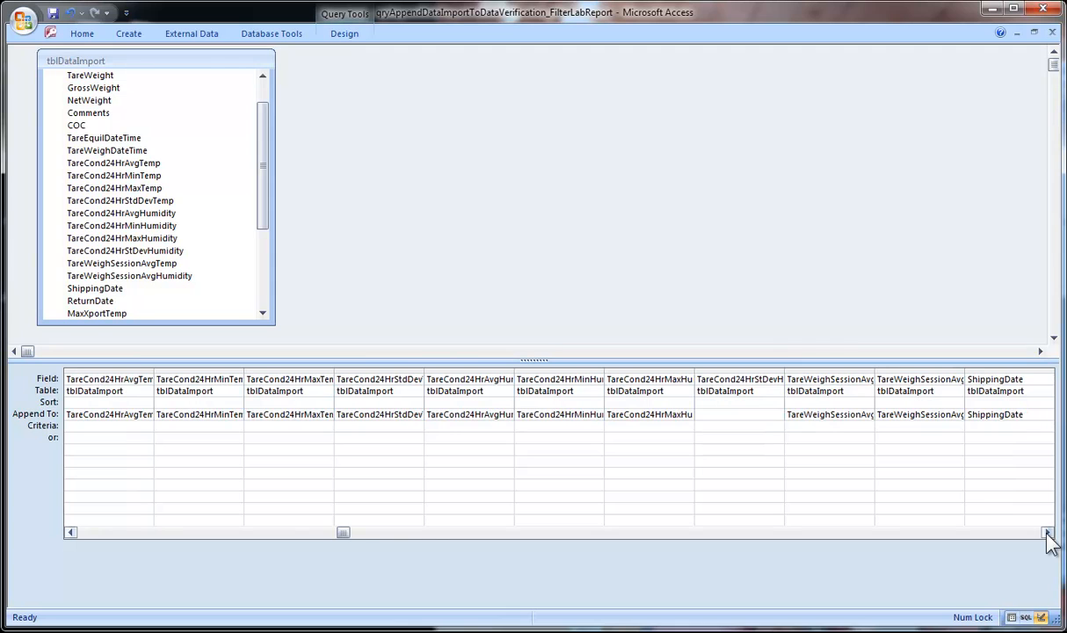
click(1047, 534)
click(1047, 533)
click(1047, 534)
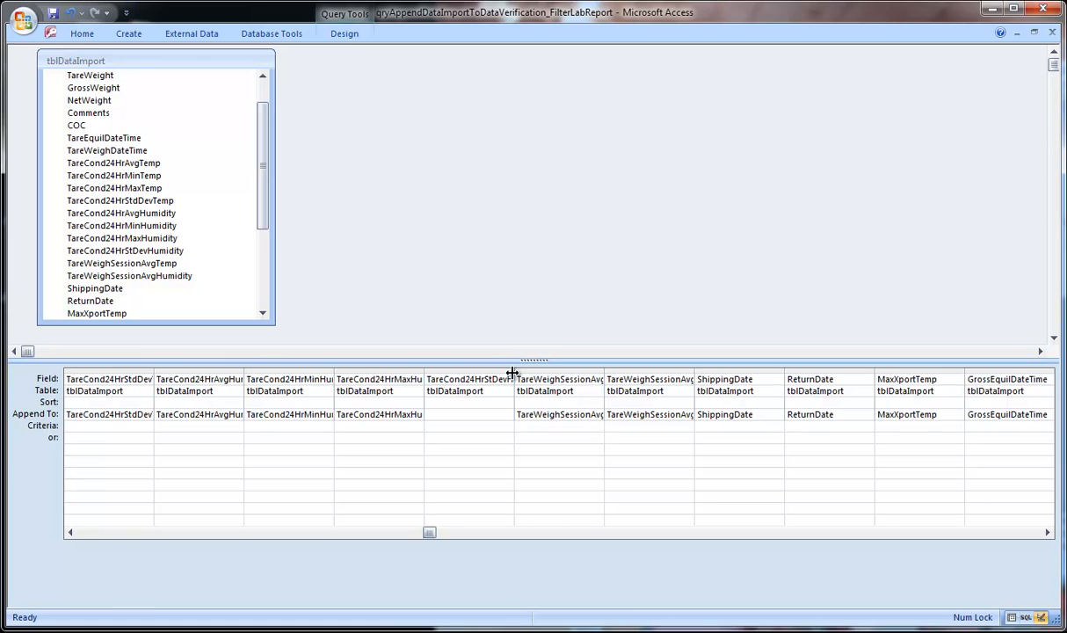
drag(512, 373, 599, 370)
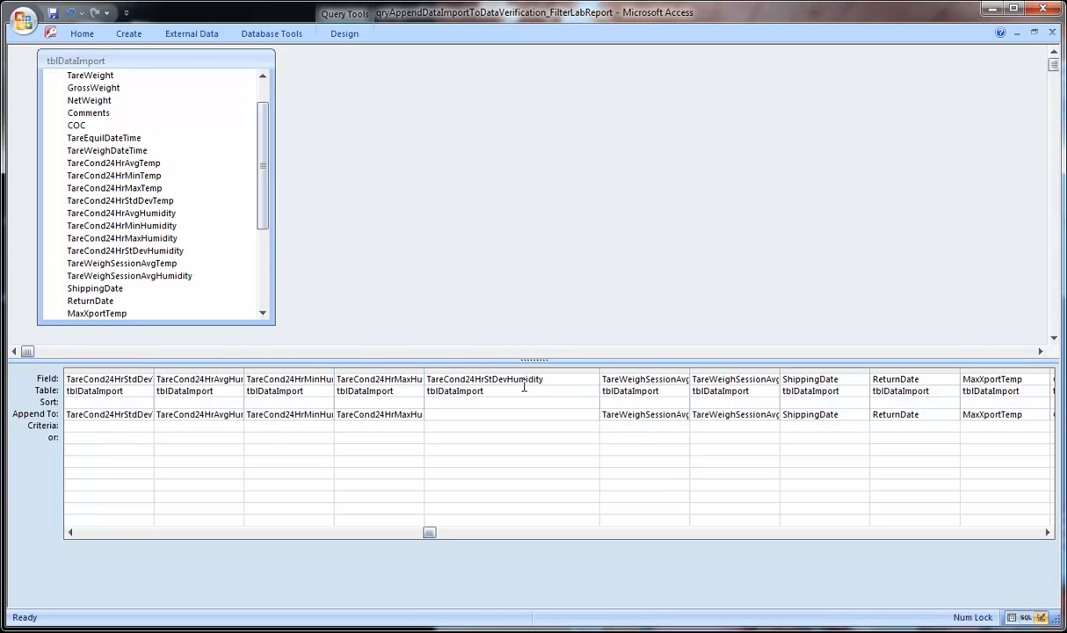
click(488, 414)
click(592, 416)
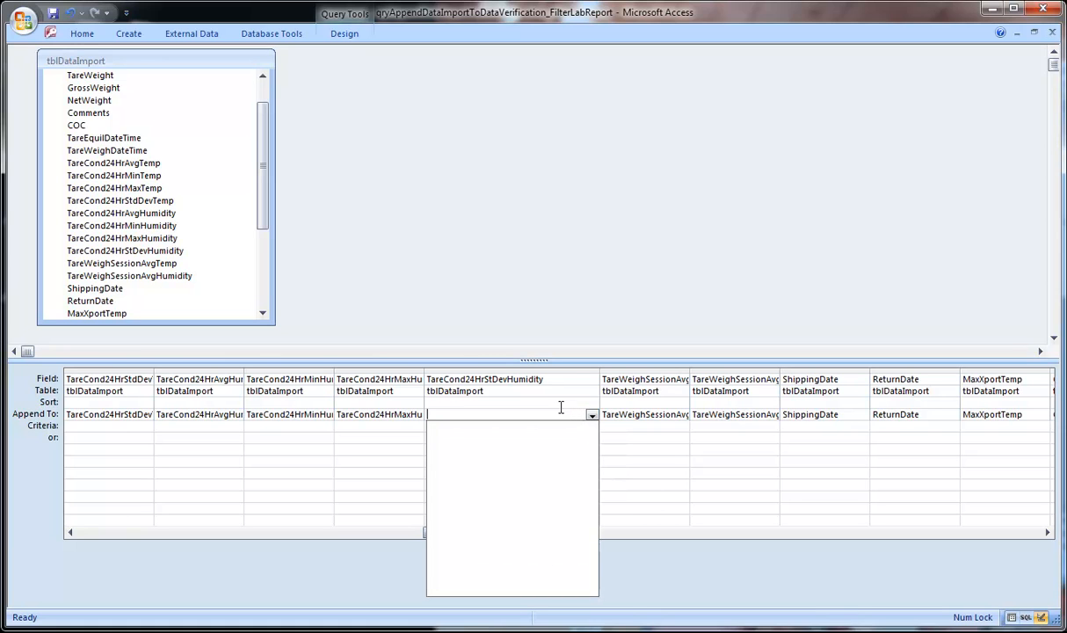
click(559, 401)
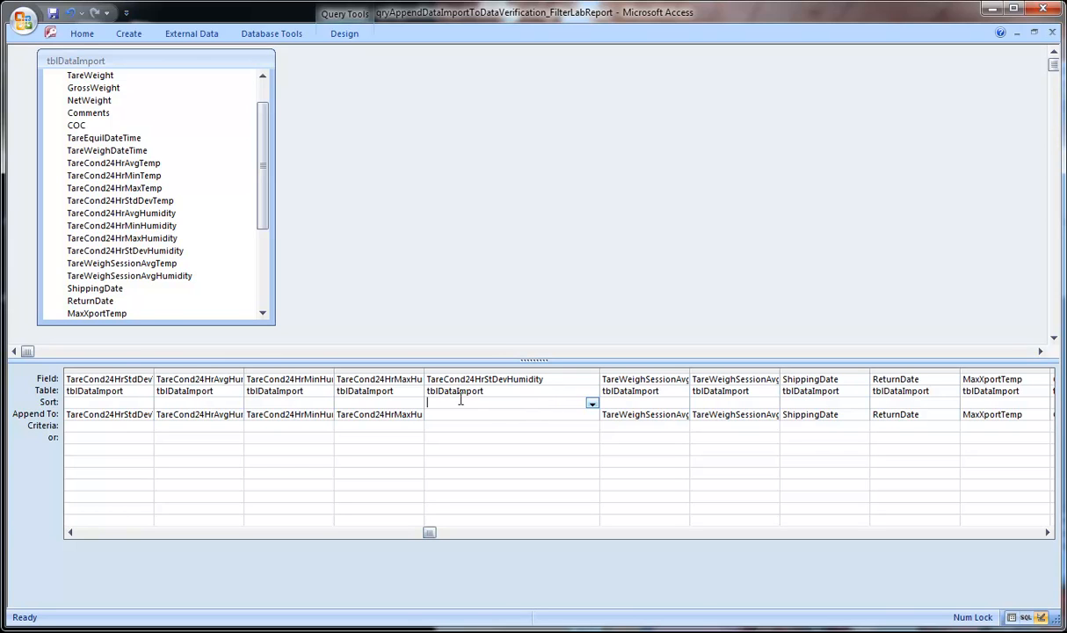
key(Down)
click(592, 416)
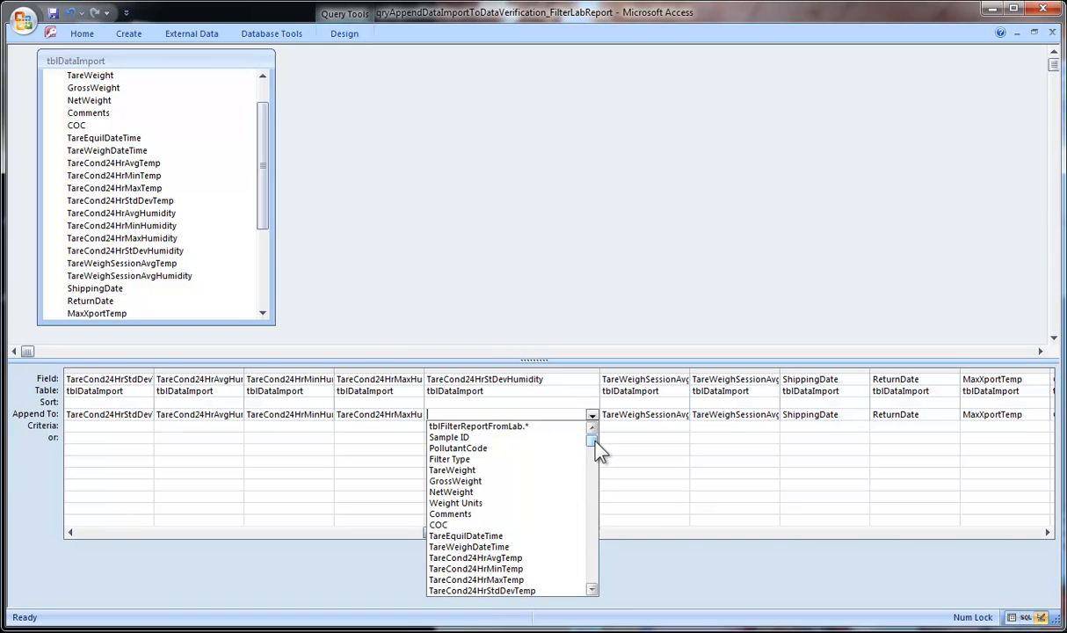
drag(596, 448, 595, 475)
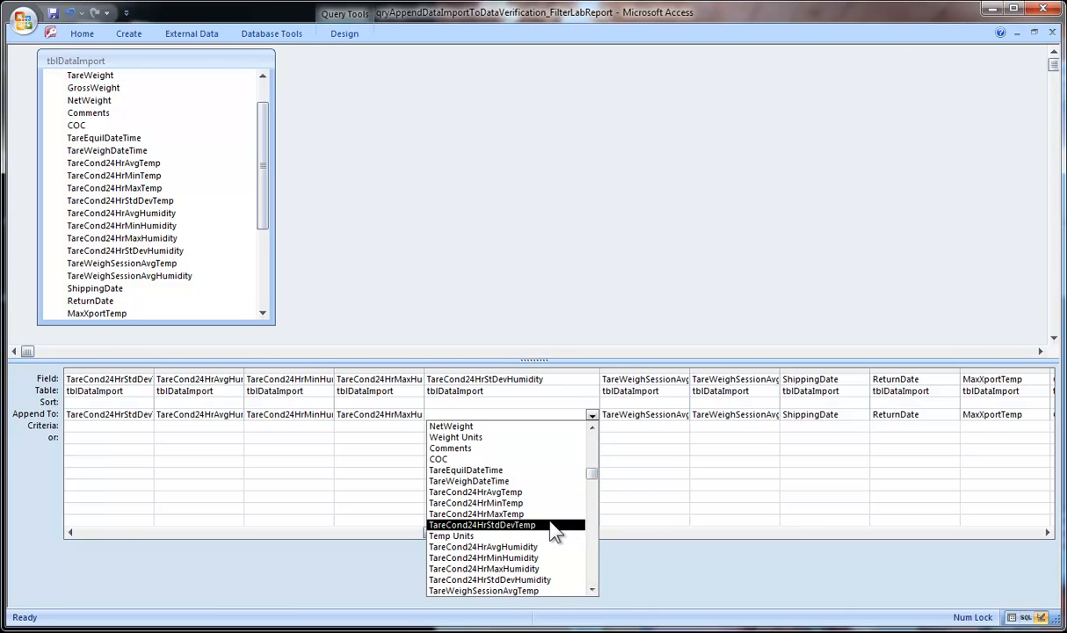
click(559, 580)
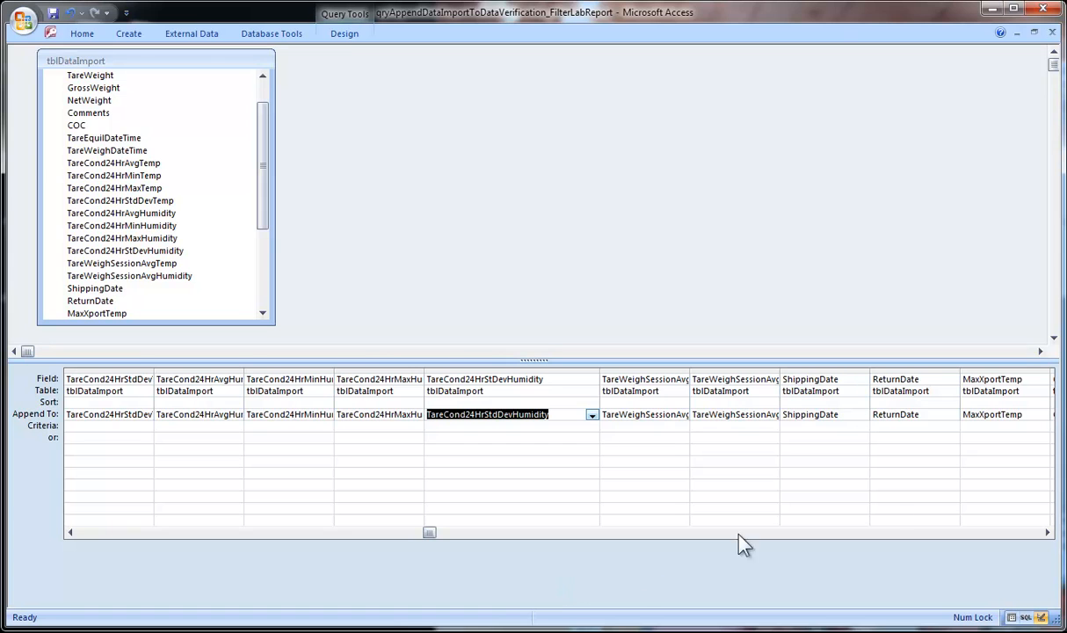
Step: Widen the GrossCond24HrStDevHumidity column and set its append destination to GrossCond24HrStdDevHumidity
click(1047, 533)
click(1047, 533)
click(1047, 533)
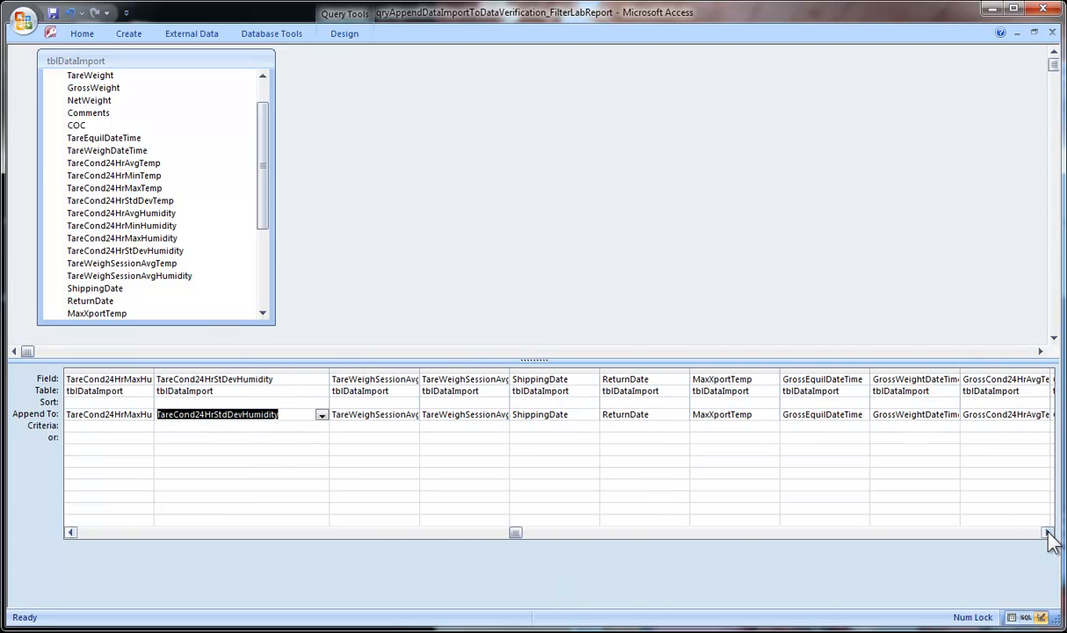
click(1047, 533)
click(1047, 532)
click(1047, 532)
click(1047, 532)
click(1047, 532)
click(1047, 533)
click(1048, 533)
click(1048, 533)
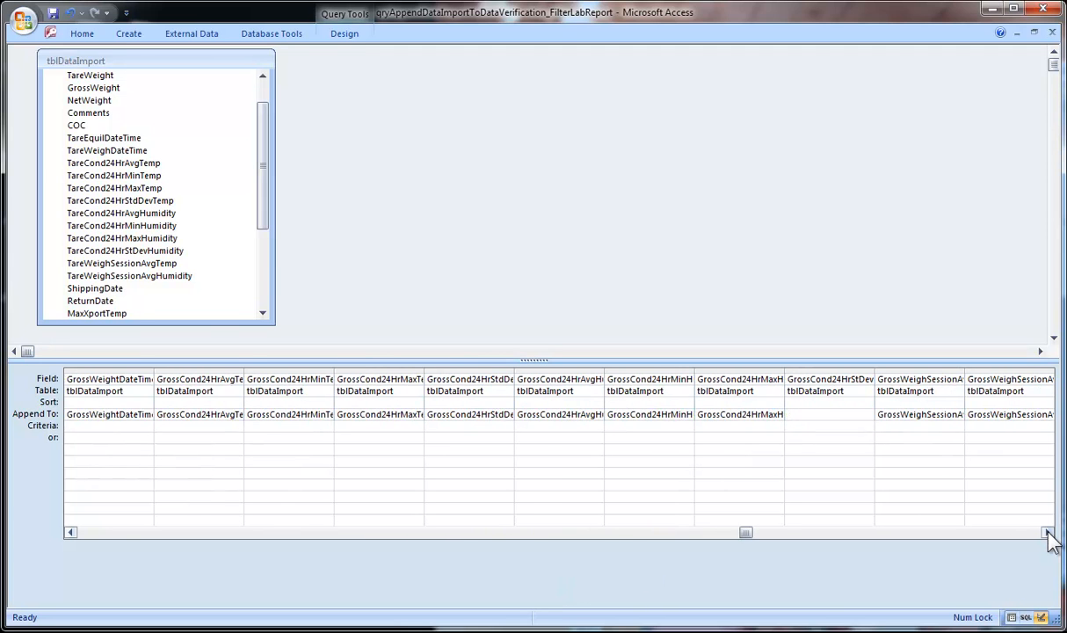
click(1047, 533)
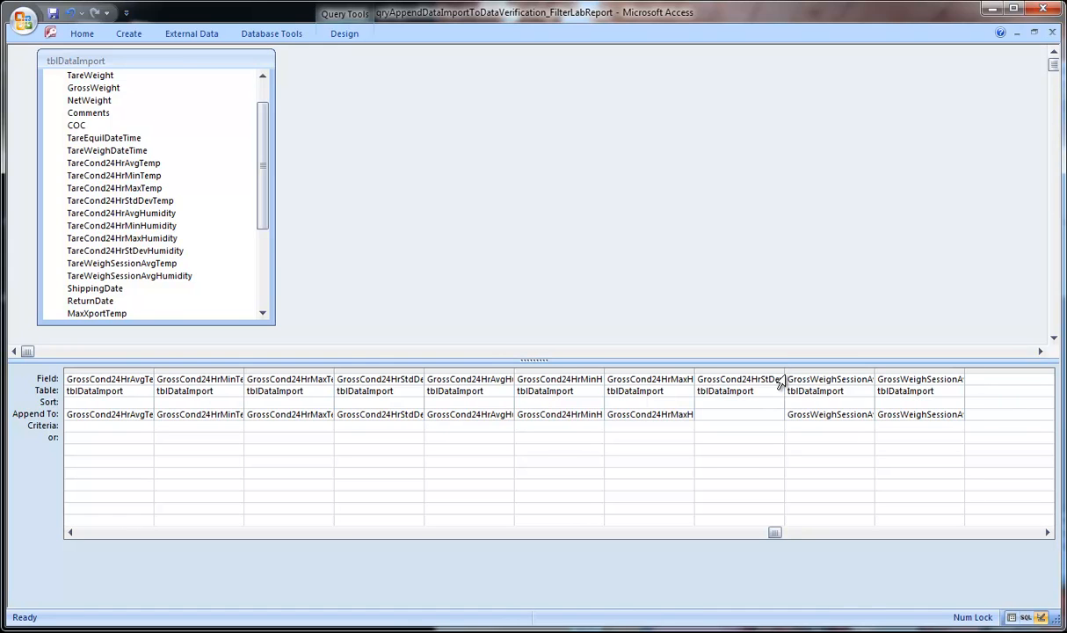
drag(784, 372, 846, 371)
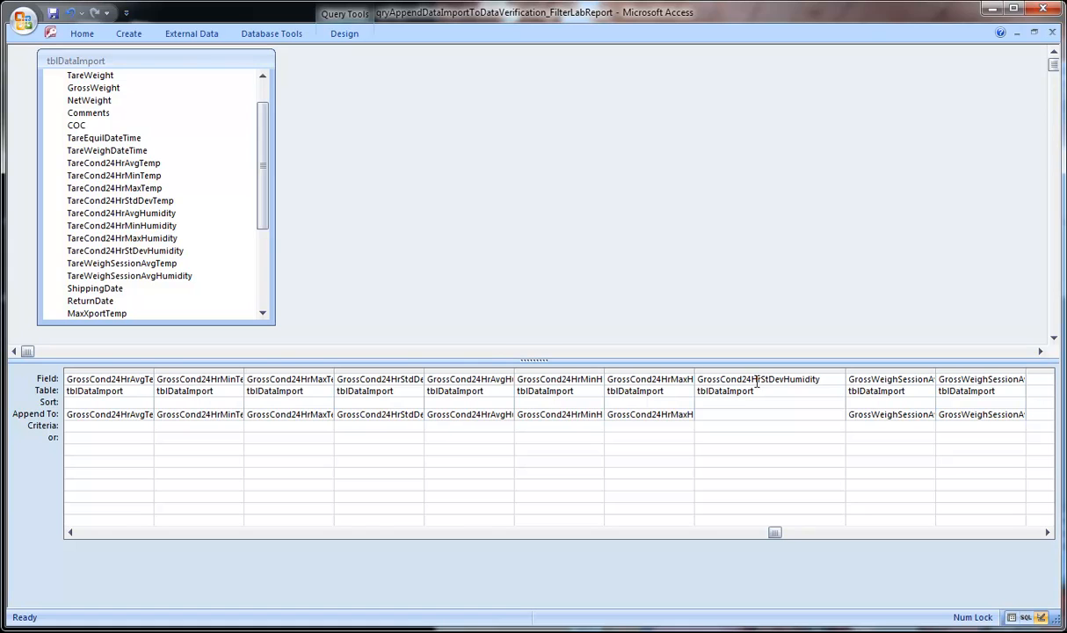
click(805, 413)
click(838, 414)
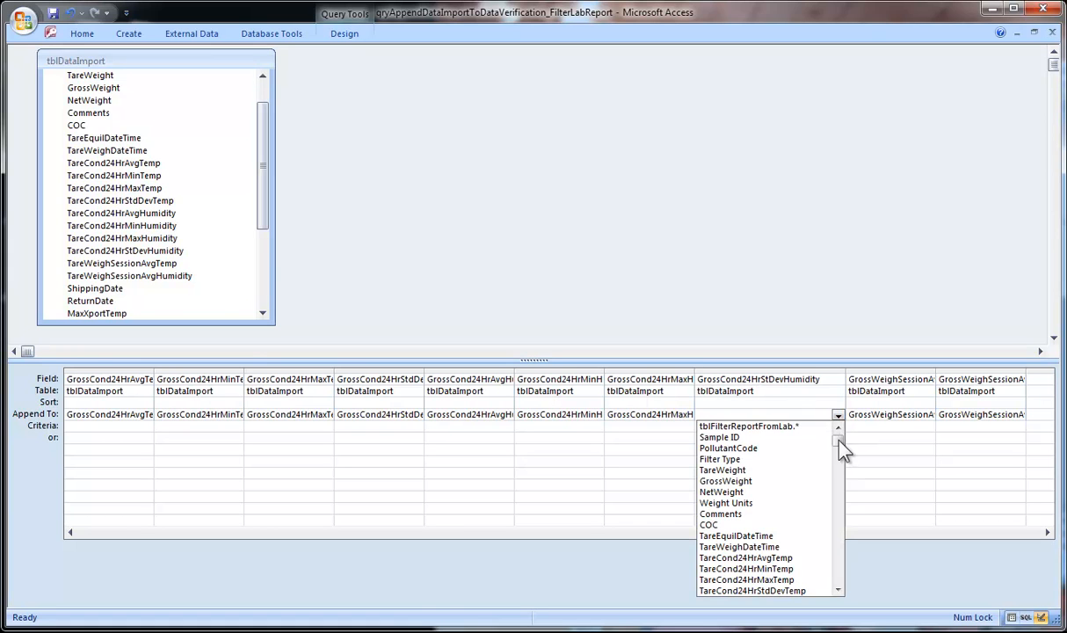
drag(839, 456, 844, 539)
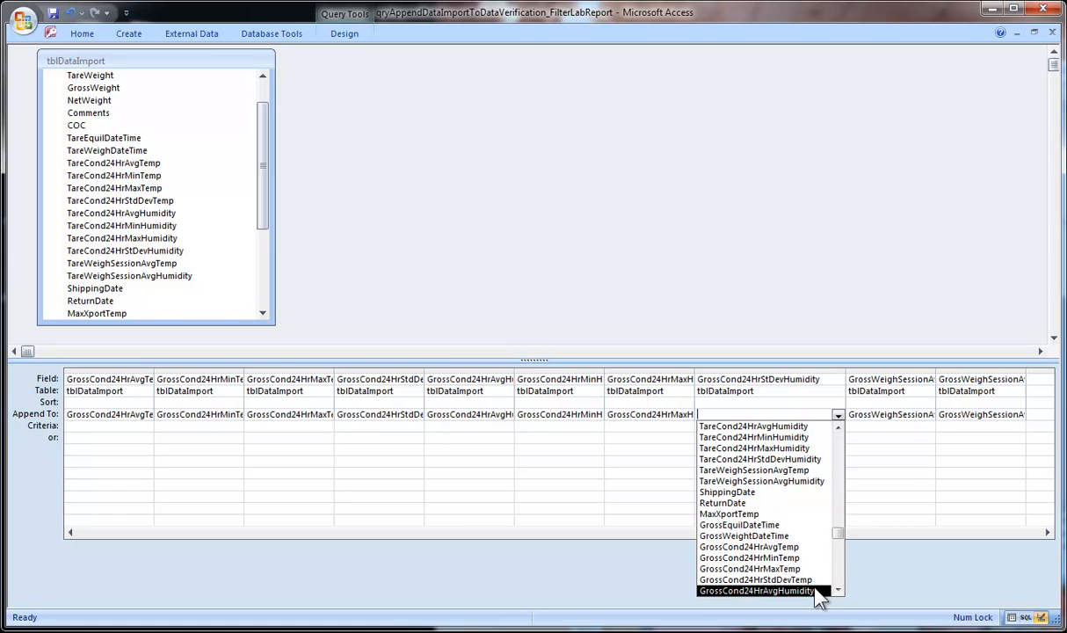
click(838, 591)
click(838, 590)
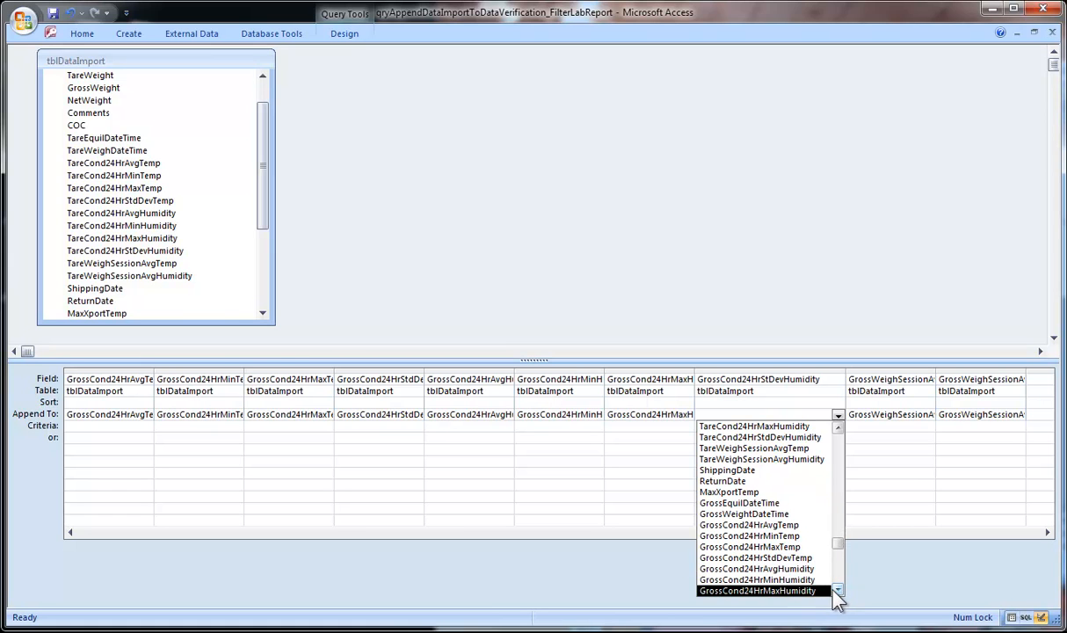
click(839, 590)
click(838, 590)
click(838, 591)
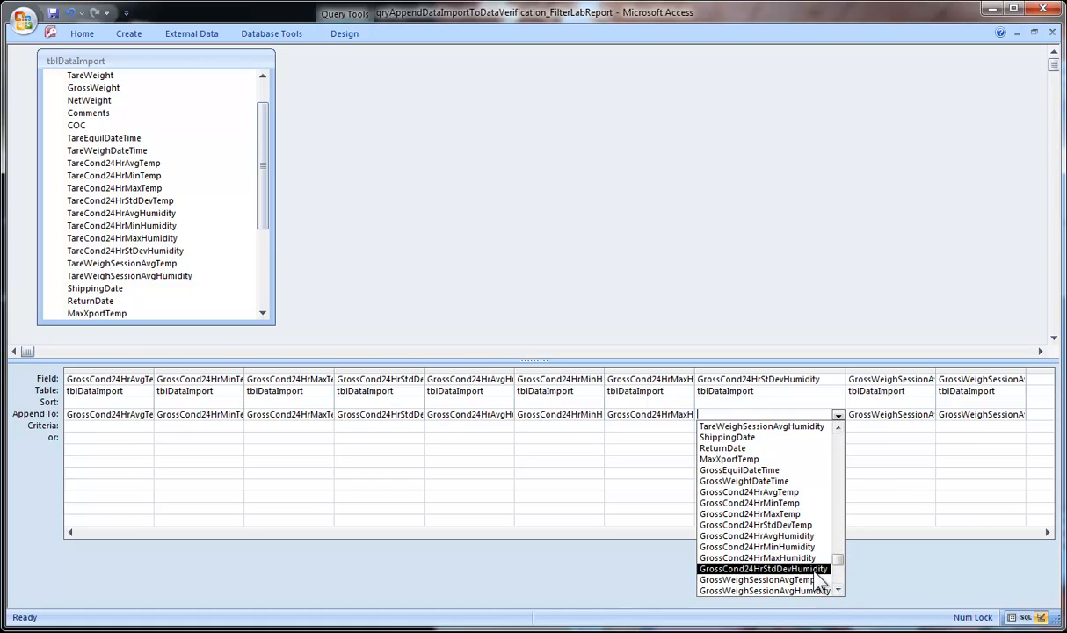
click(815, 569)
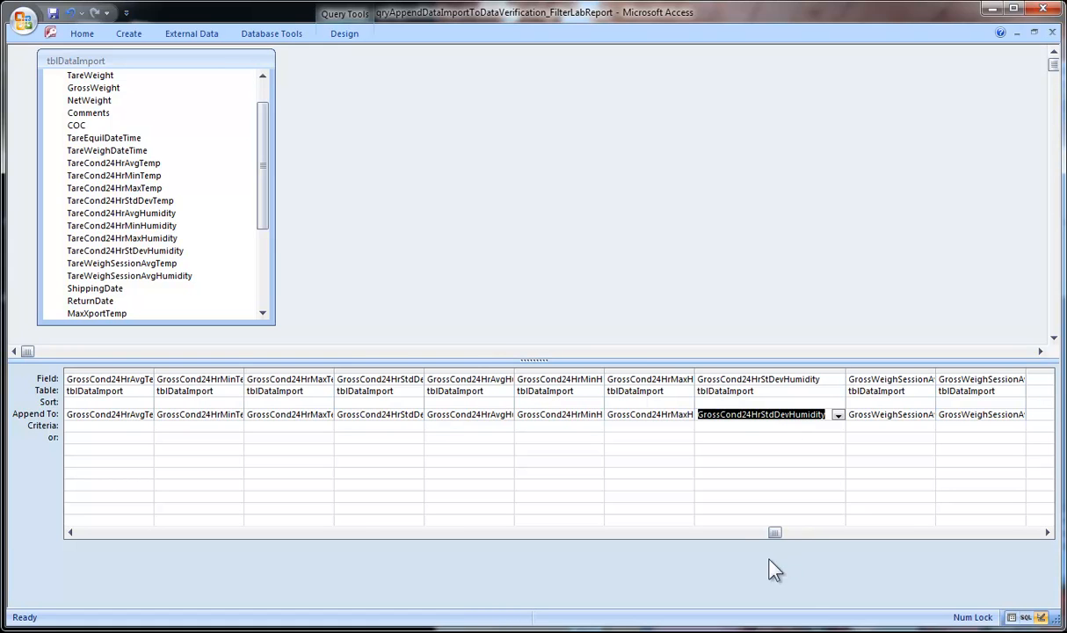
Step: Check the final columns of the append query, save the query and close it to return to the import form
drag(772, 534, 800, 535)
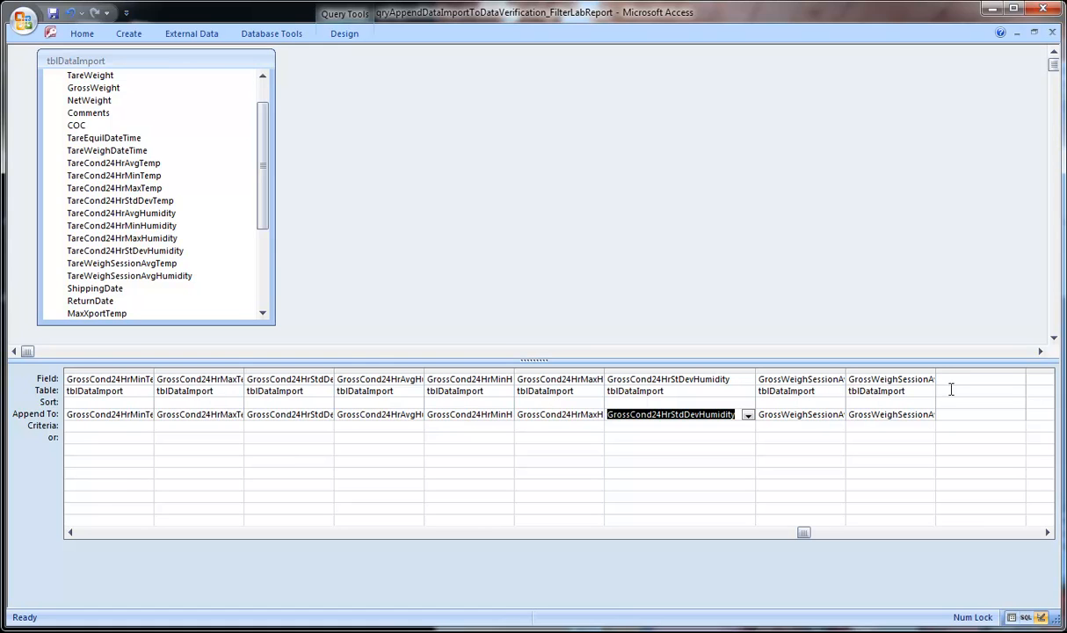
drag(934, 374, 976, 373)
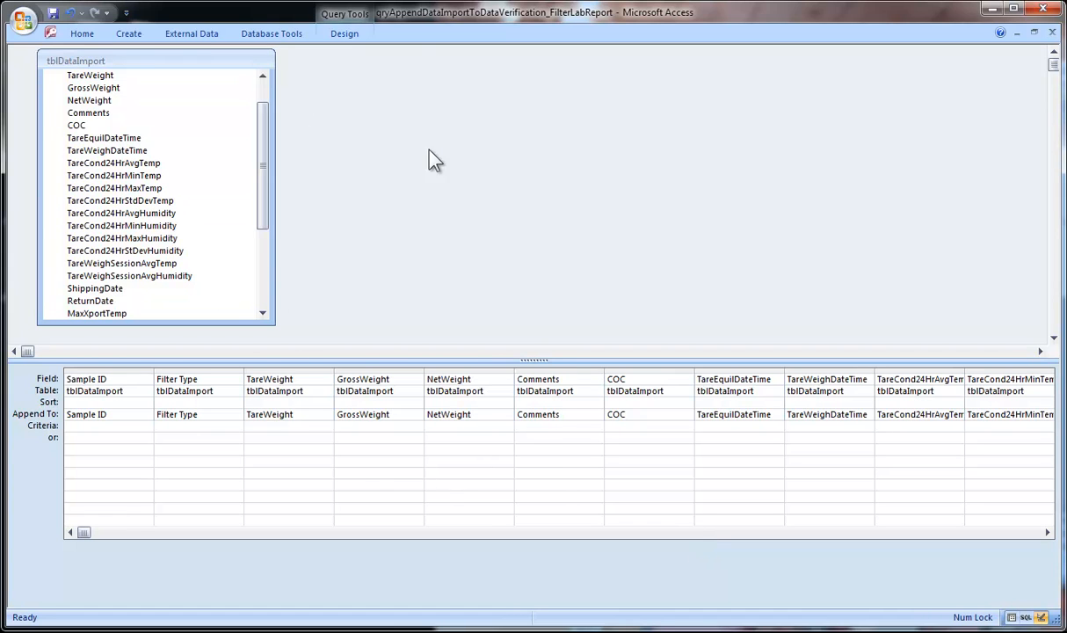
click(53, 13)
click(1051, 34)
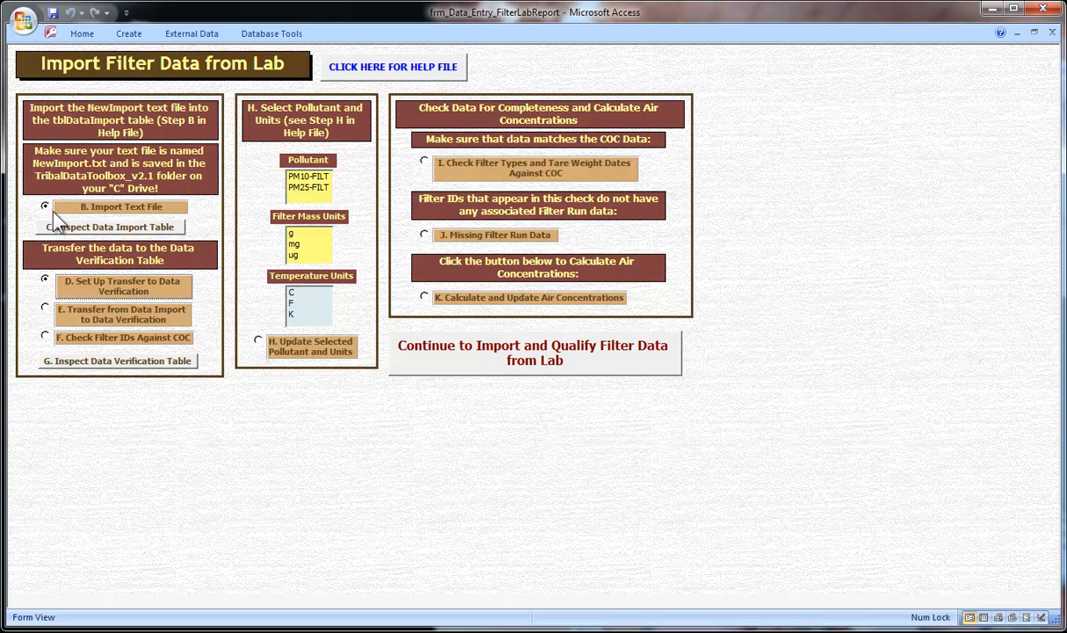
Step: Run the transfer from Data Import to Data Verification, agreeing to append the imported rows
click(136, 321)
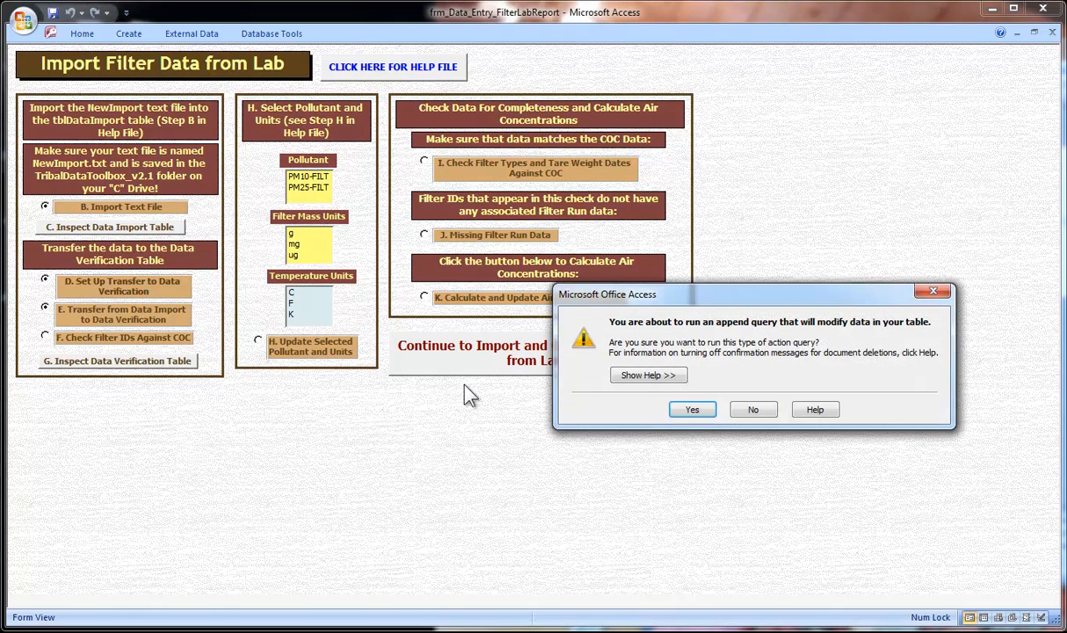
click(690, 410)
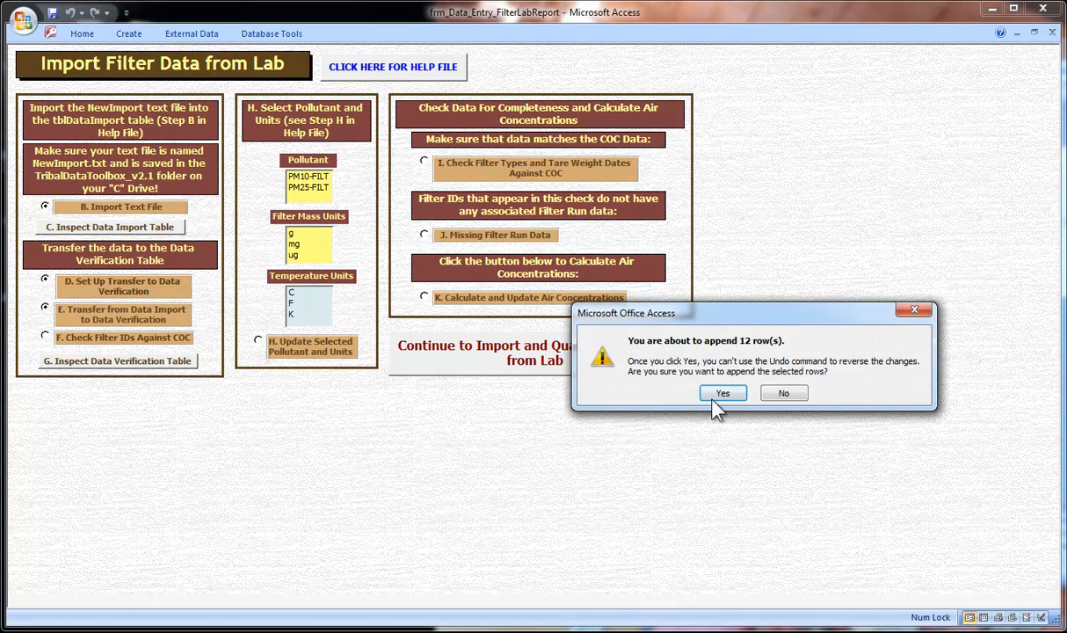
click(718, 396)
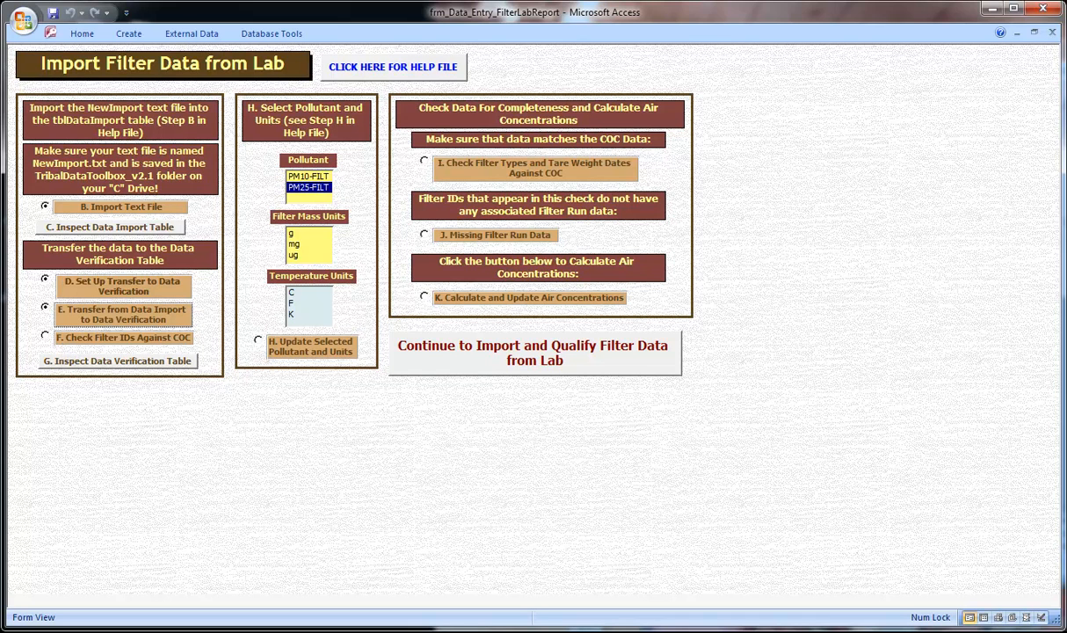
Step: Check the imported filter IDs against the COC, and open the Data Verification table for inspection
click(125, 338)
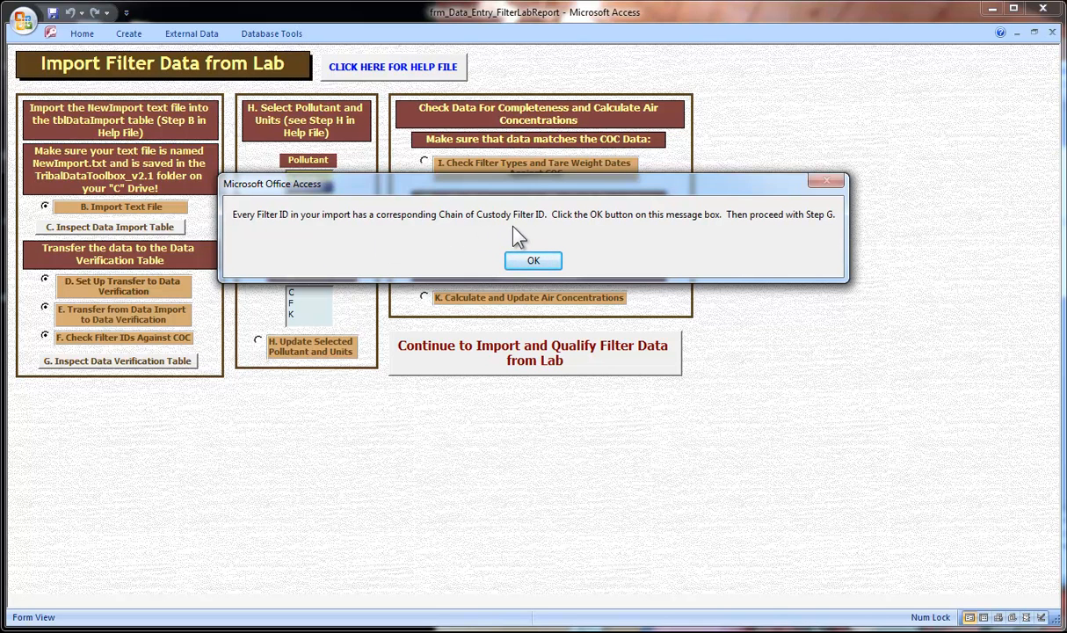
click(532, 260)
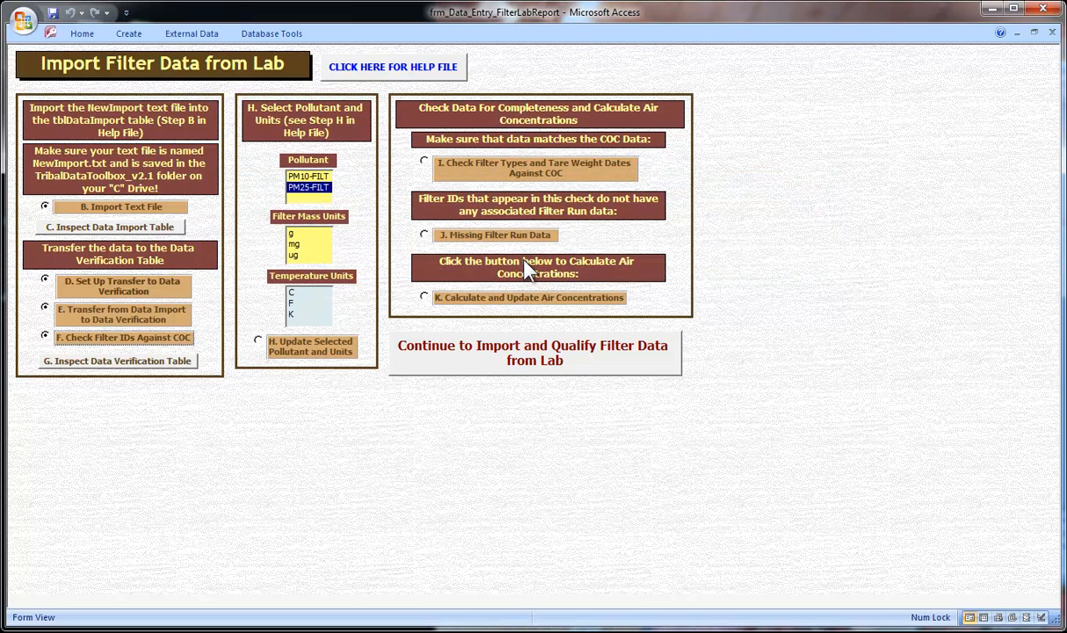
click(75, 364)
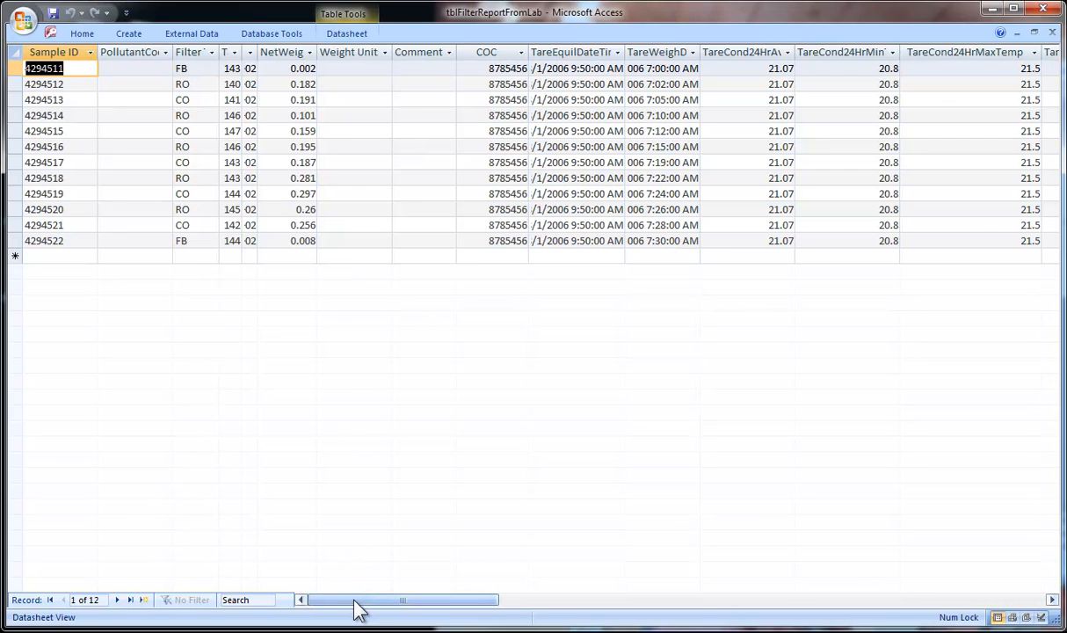
Step: Close the Data Verification table and update the imported data with pollutant PM25-FILT, filter mass units mg and temperature units C
drag(356, 603, 357, 626)
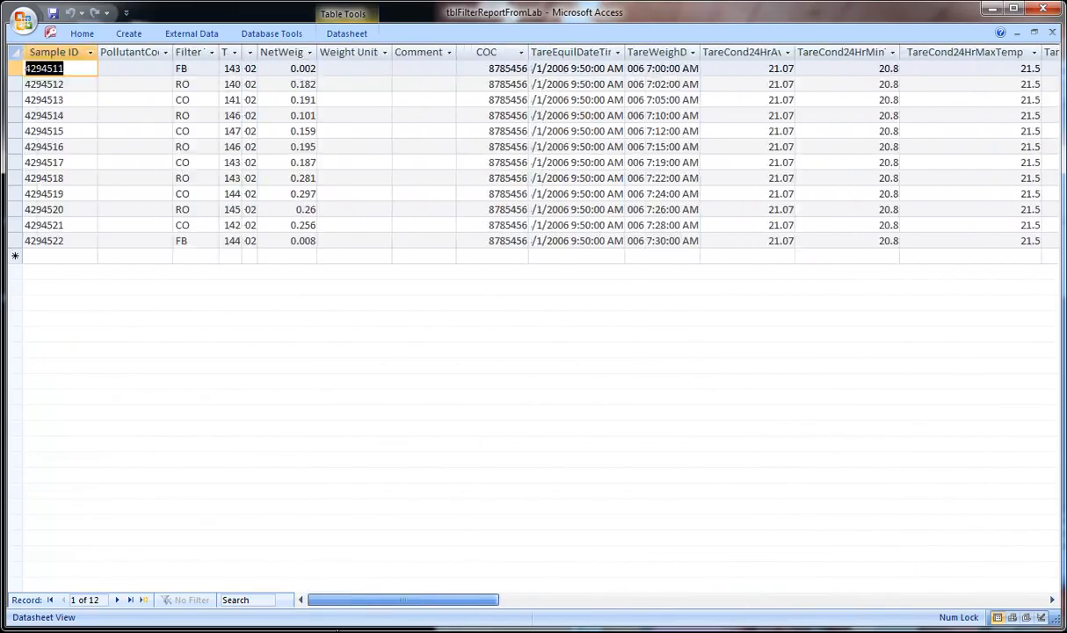
click(1052, 33)
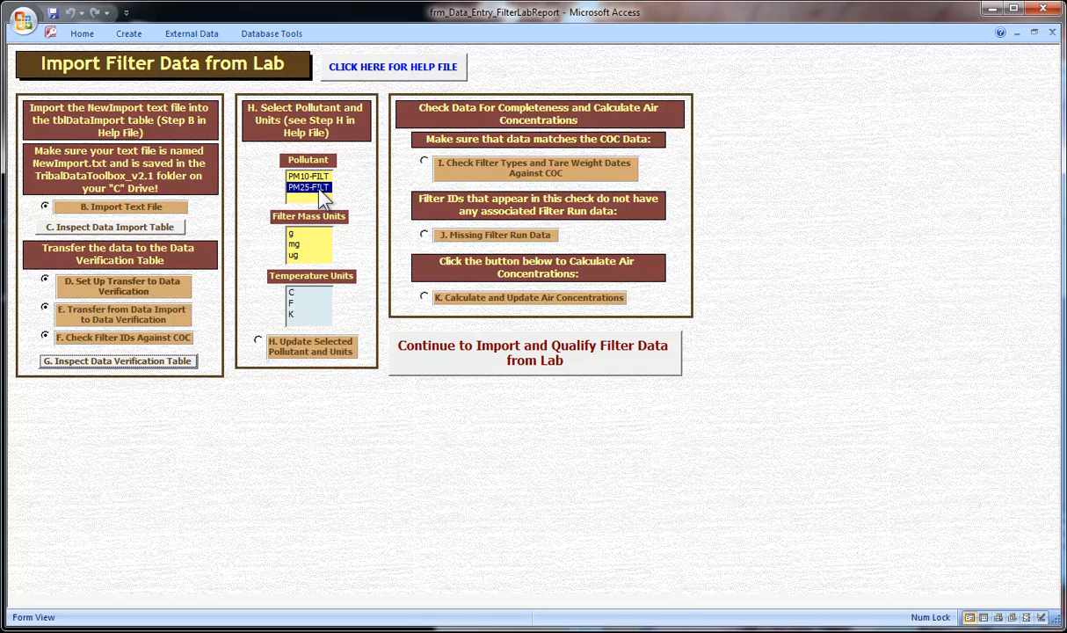
click(298, 245)
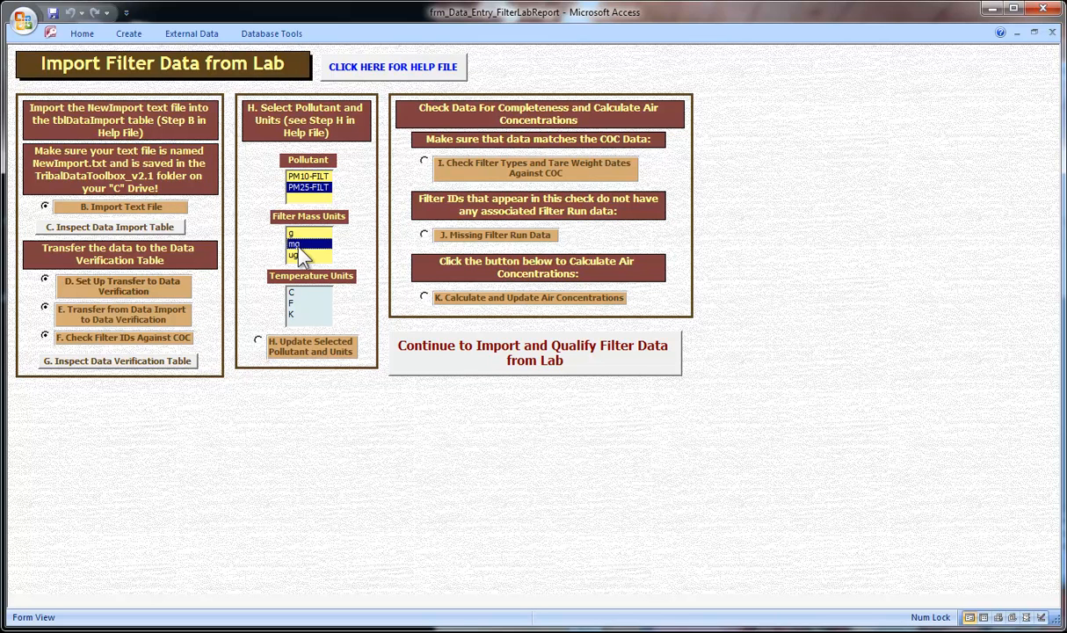
click(298, 293)
click(303, 356)
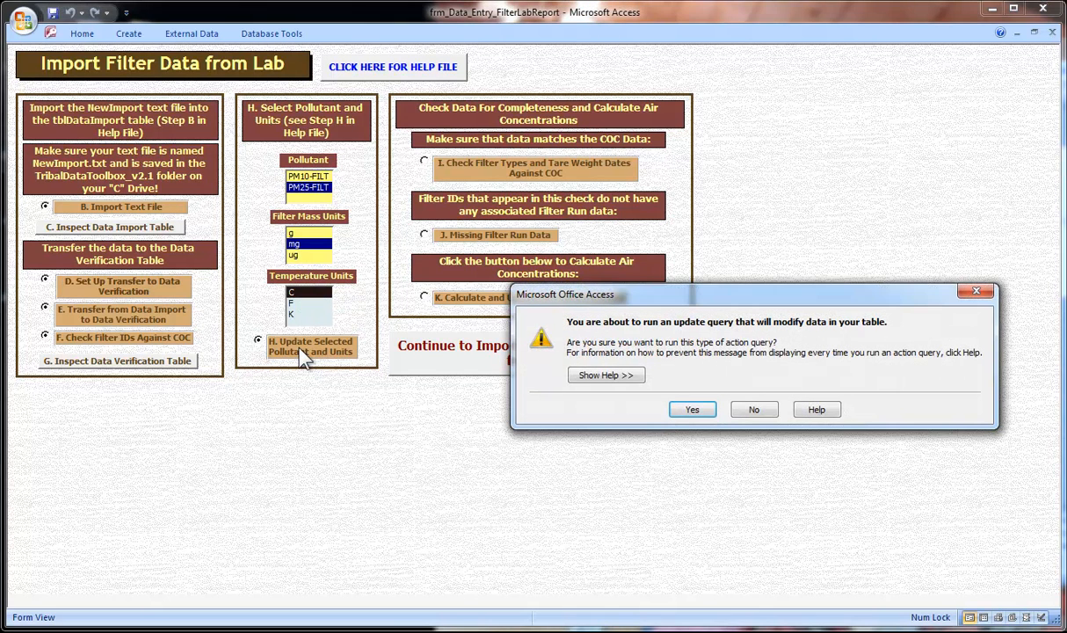
click(691, 409)
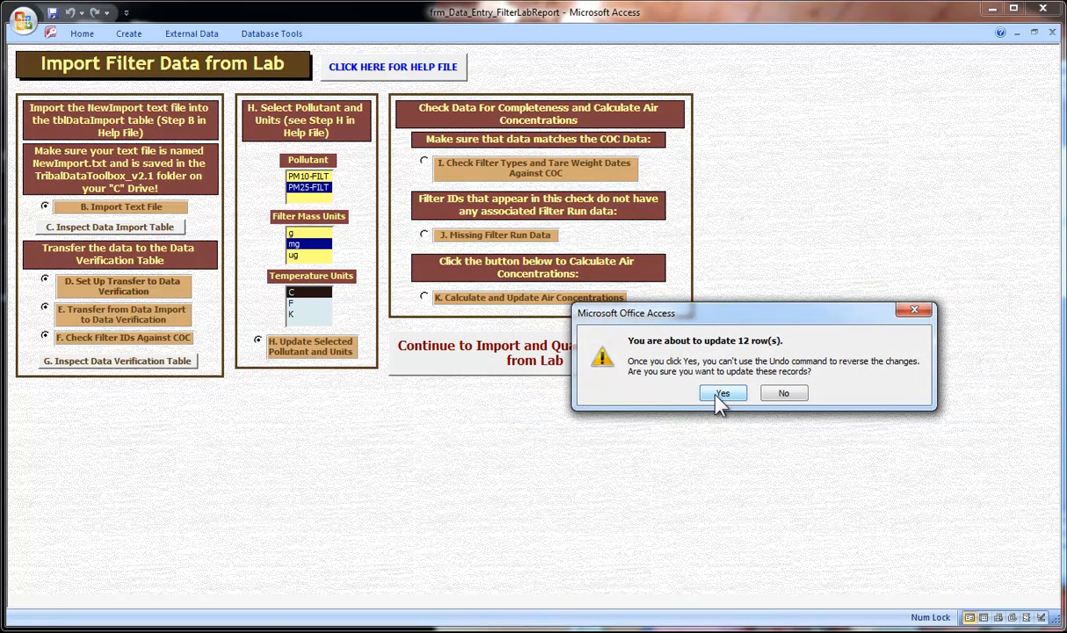
click(721, 394)
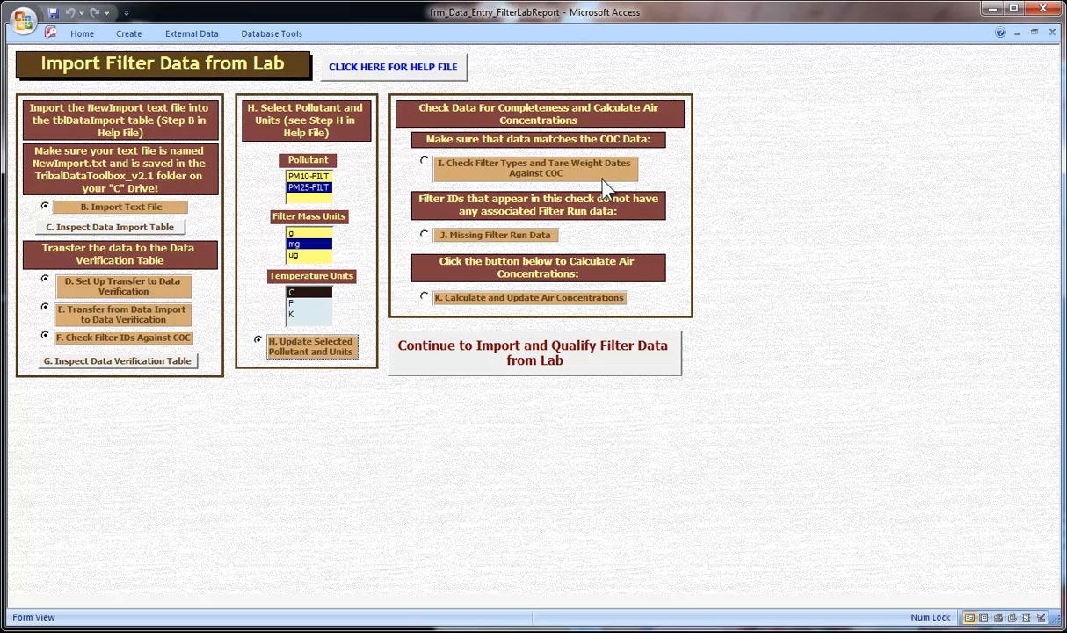
Step: Check the filter types and tare weight dates against the COC, and check for missing filter run data
click(571, 169)
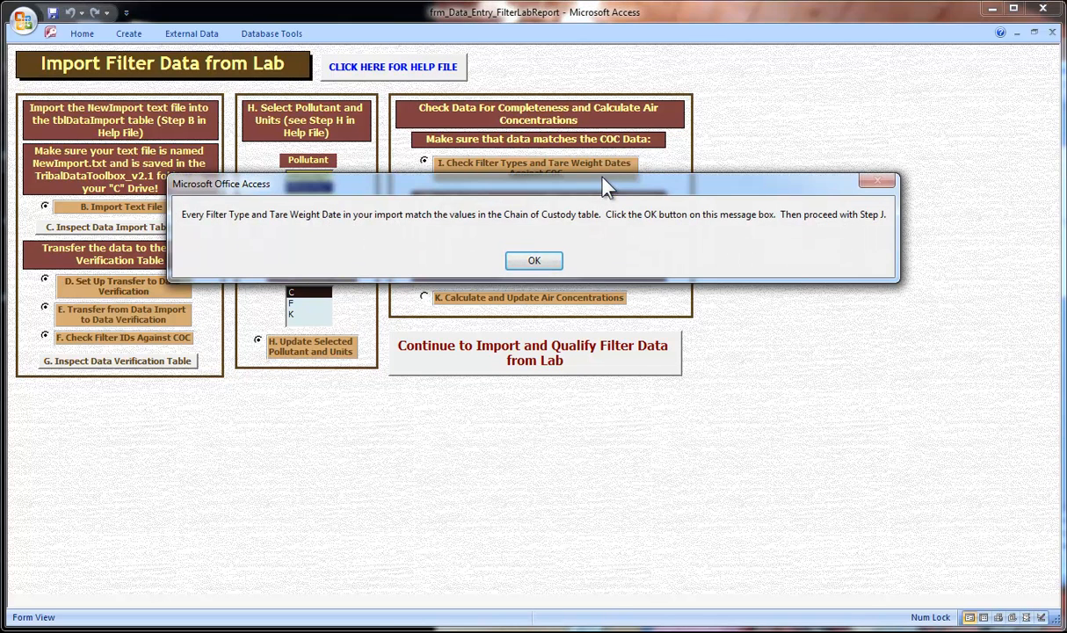
click(533, 262)
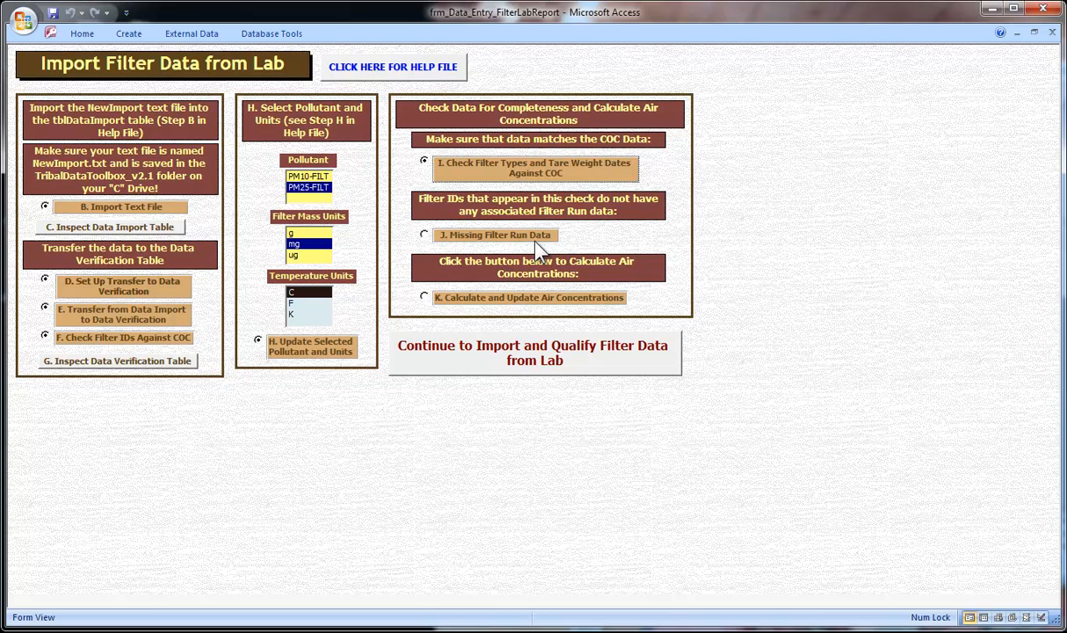
click(463, 240)
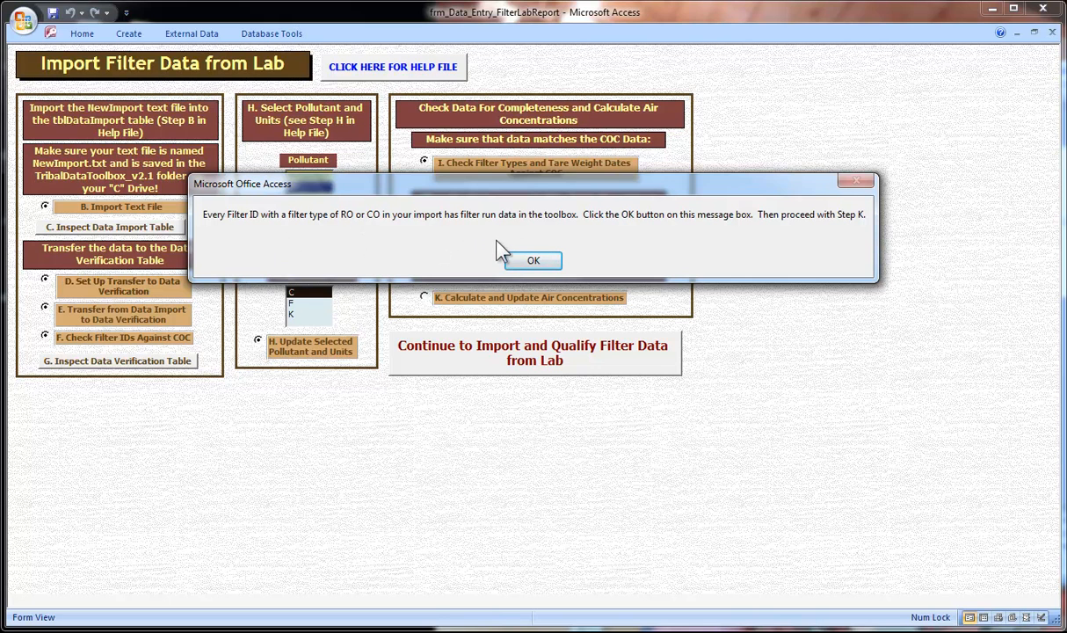
click(531, 261)
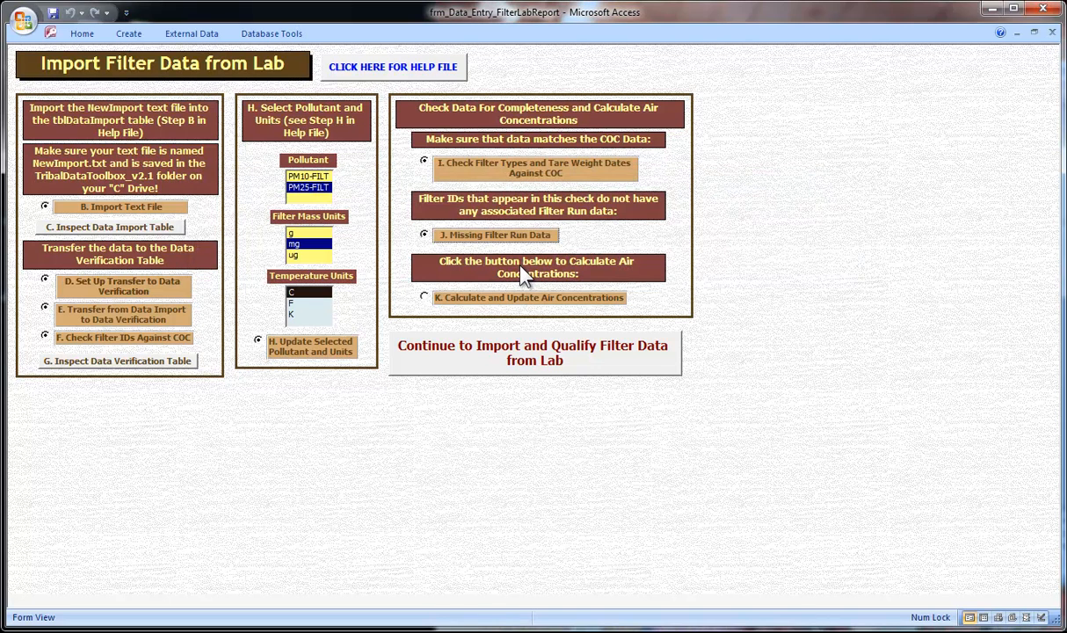
Step: Calculate and update the air concentrations, agreeing to the row update, and continue to the form for qualifying filter data
click(454, 299)
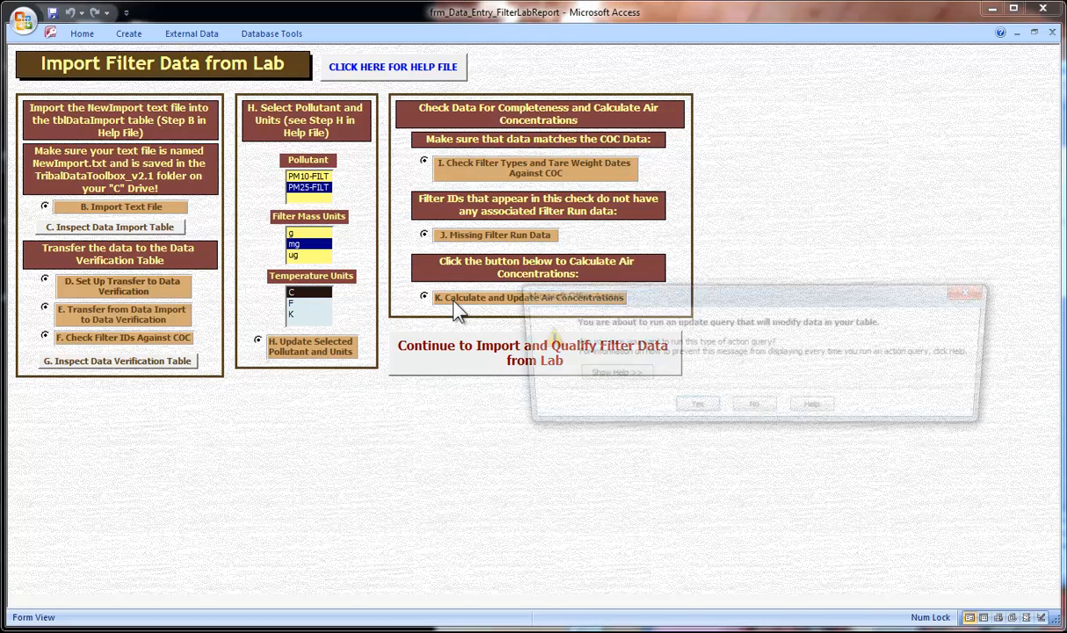
click(693, 410)
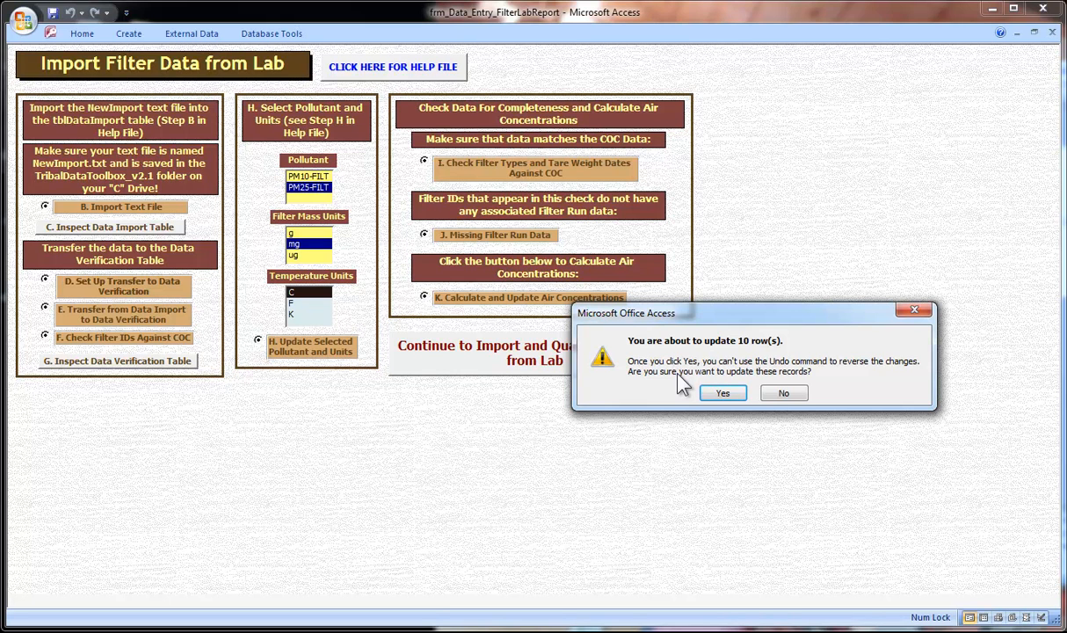
click(724, 397)
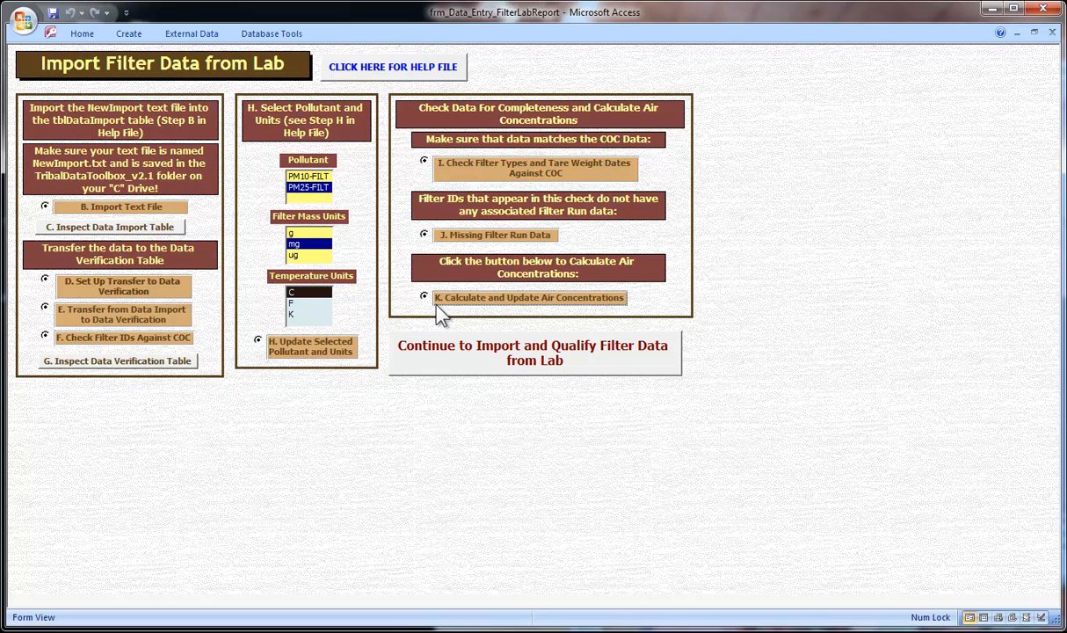
click(419, 370)
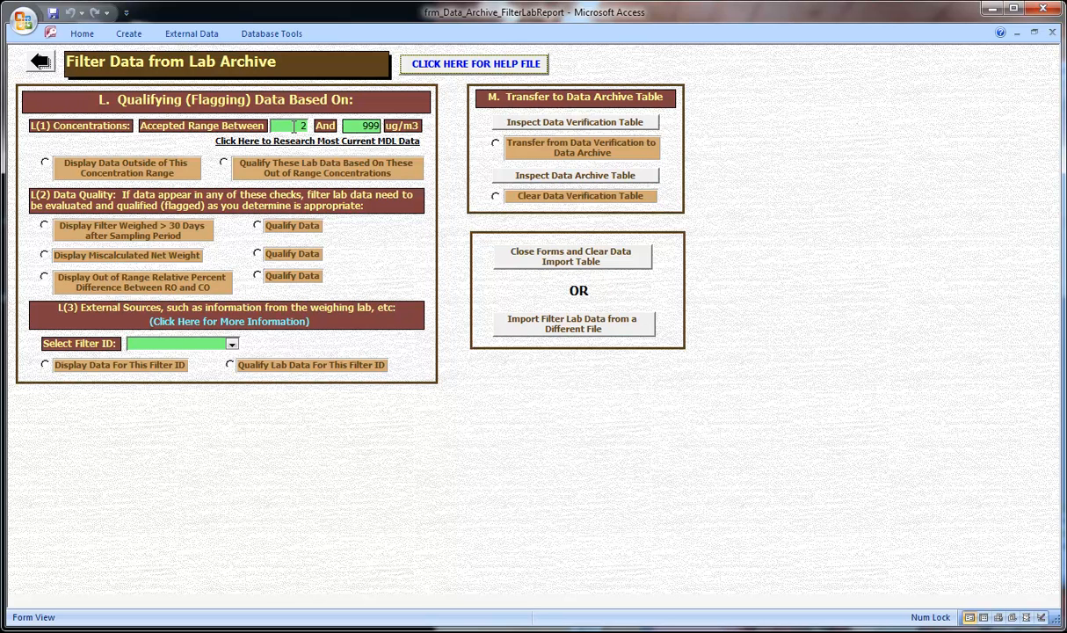
Step: Set the accepted concentration range to between 0 and 10 ug/m3
click(289, 127)
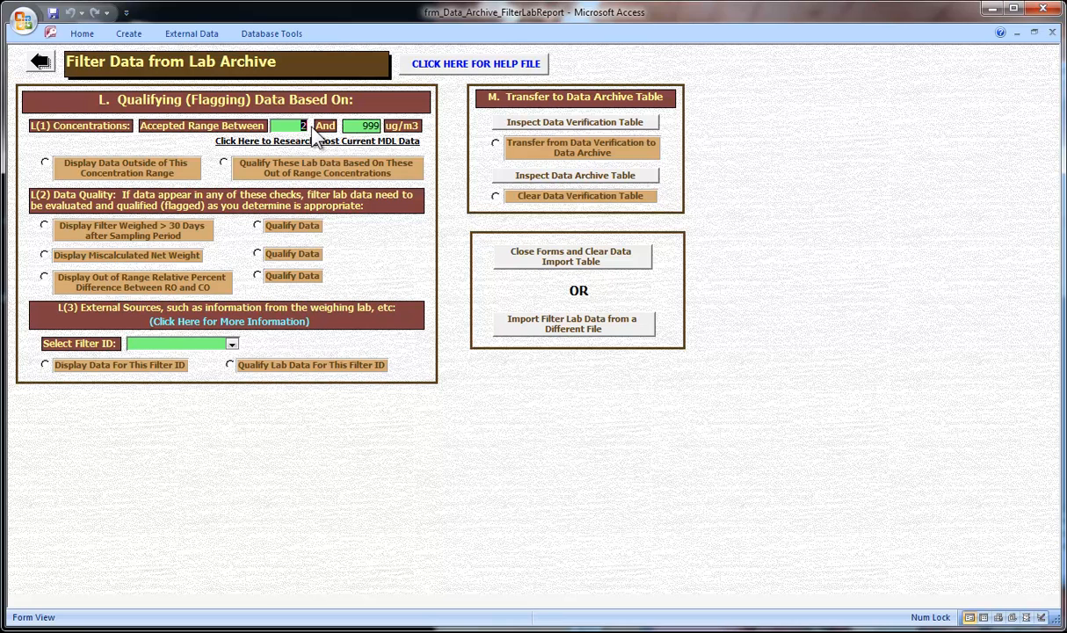
key(BackSpace)
text(0)
drag(346, 125, 376, 125)
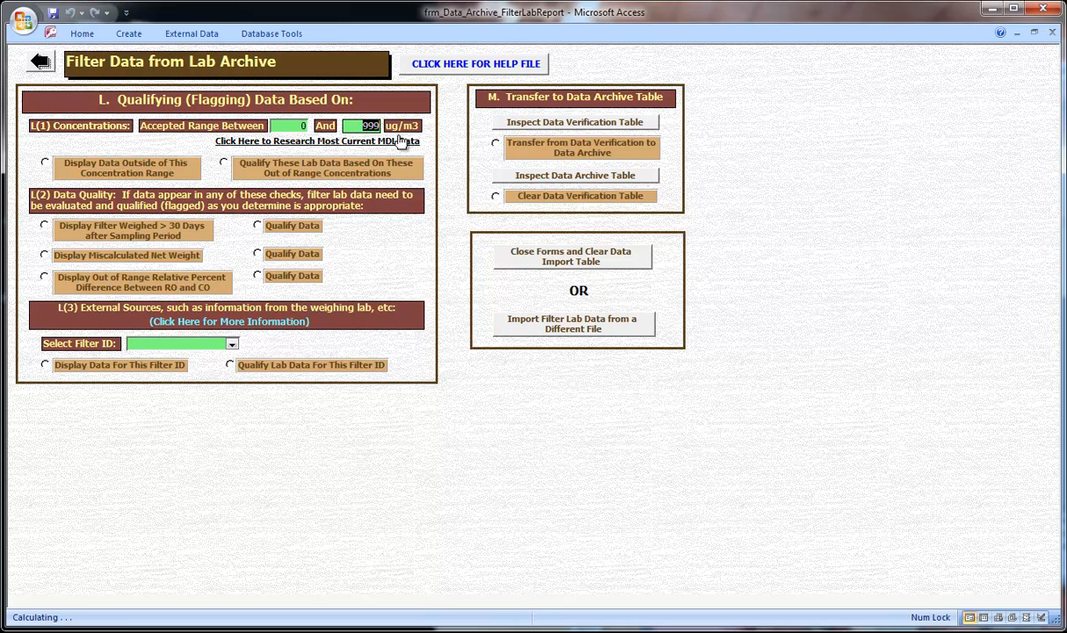
text(15)
key(BackSpace)
text(0)
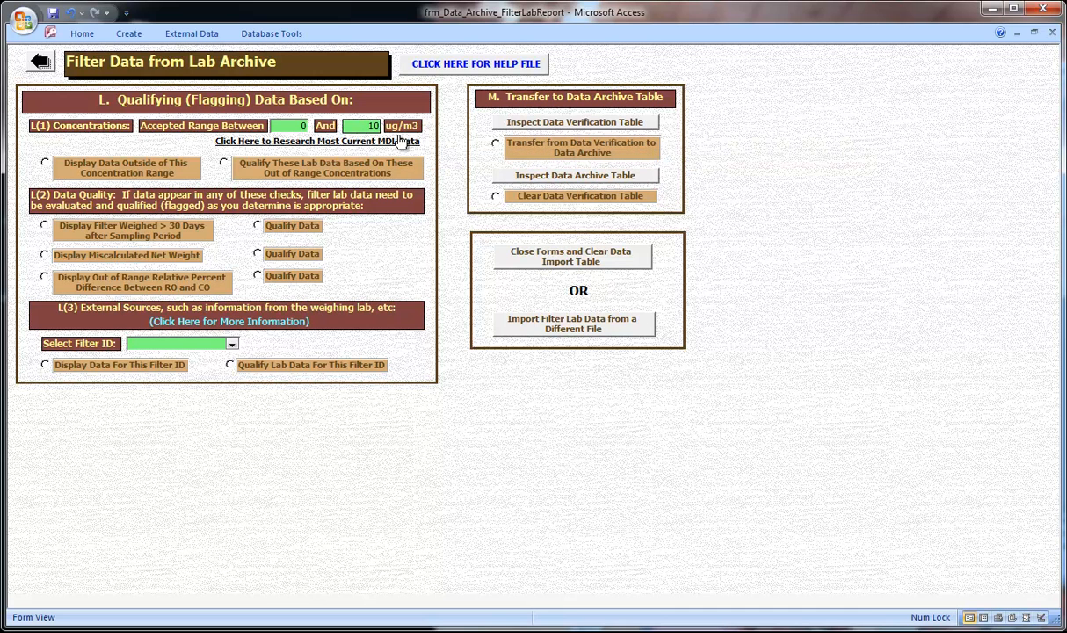
Step: Display the data outside the accepted concentration range and qualify those records, agreeing to the update
click(88, 174)
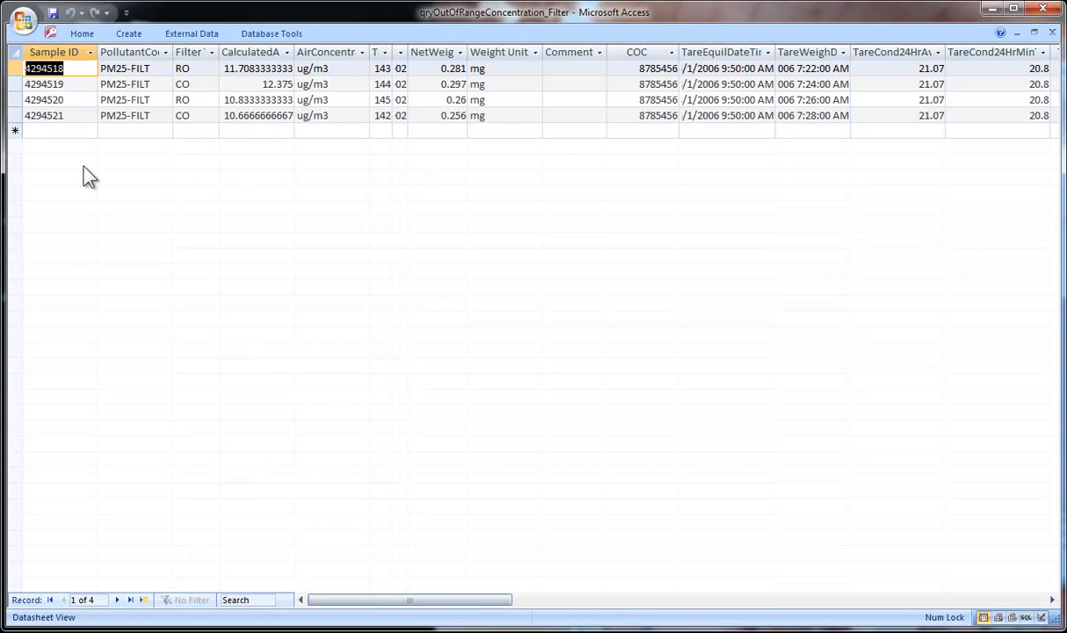
click(1052, 31)
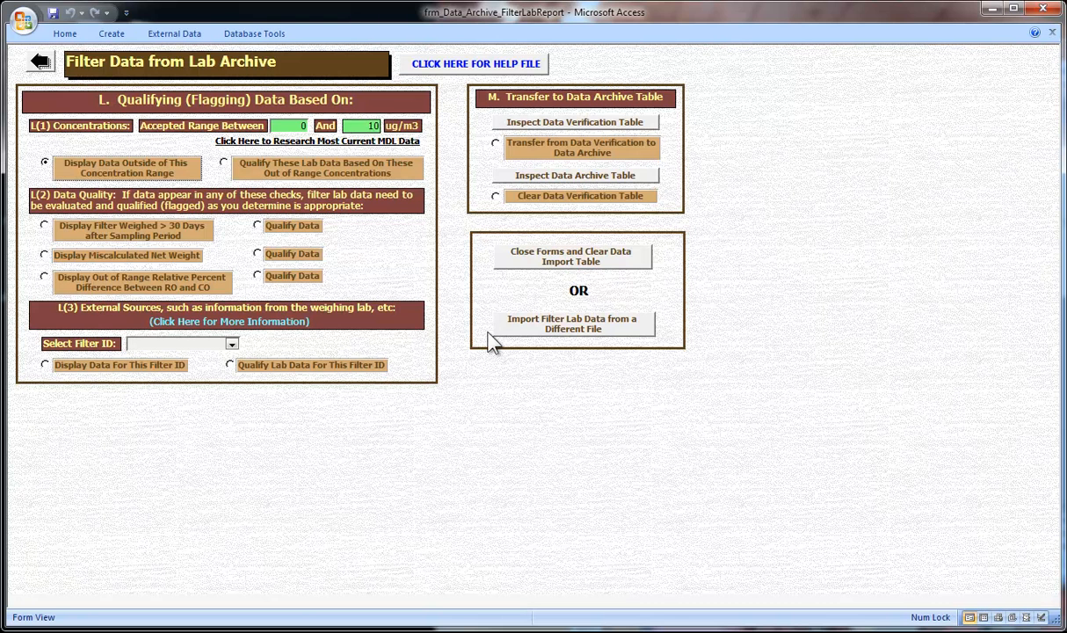
click(252, 172)
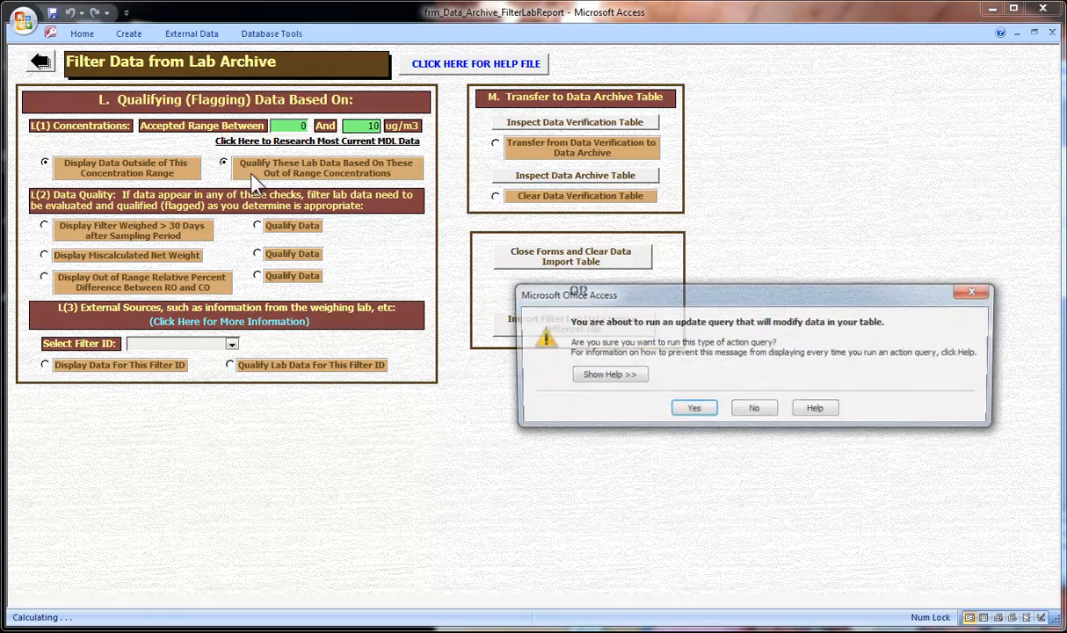
click(691, 409)
click(716, 395)
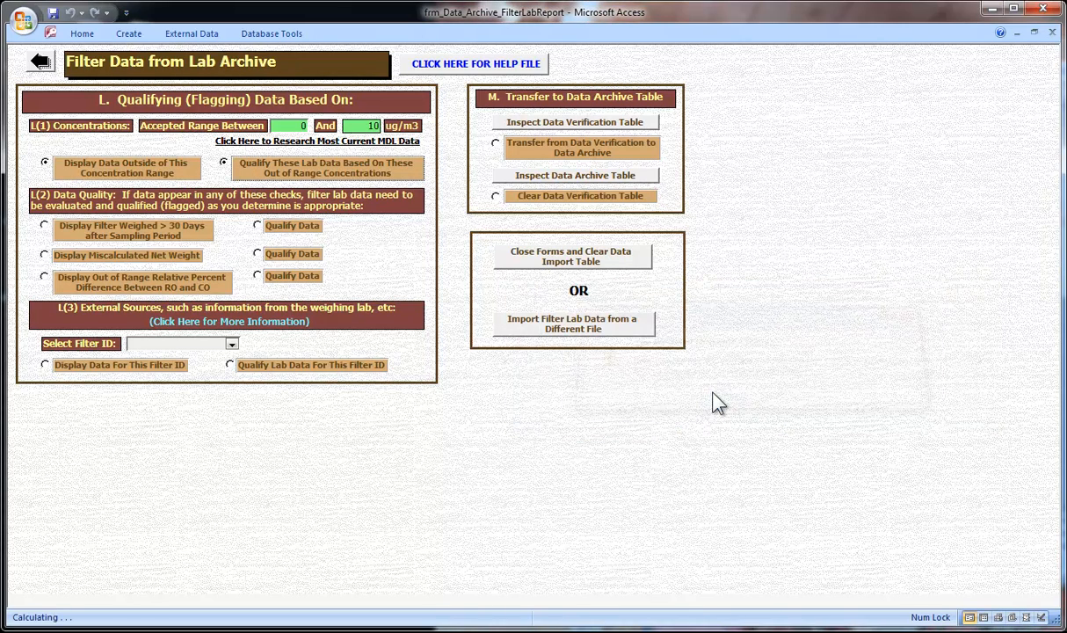
Step: Display the out-of-range concentration records again and examine their Qualifier column, closing the results
click(125, 176)
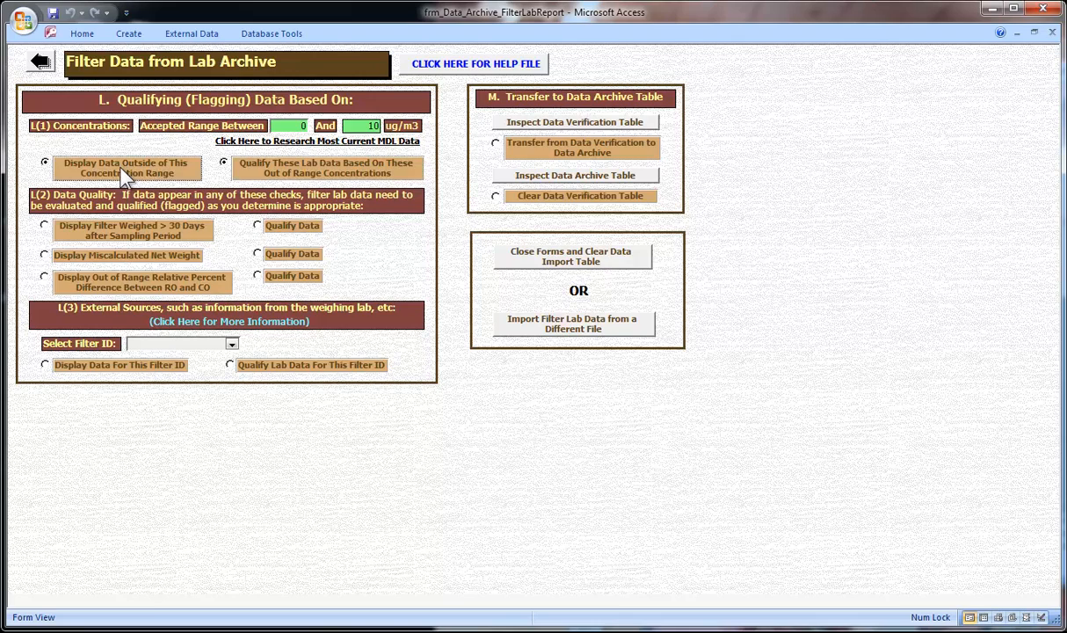
drag(333, 606, 774, 625)
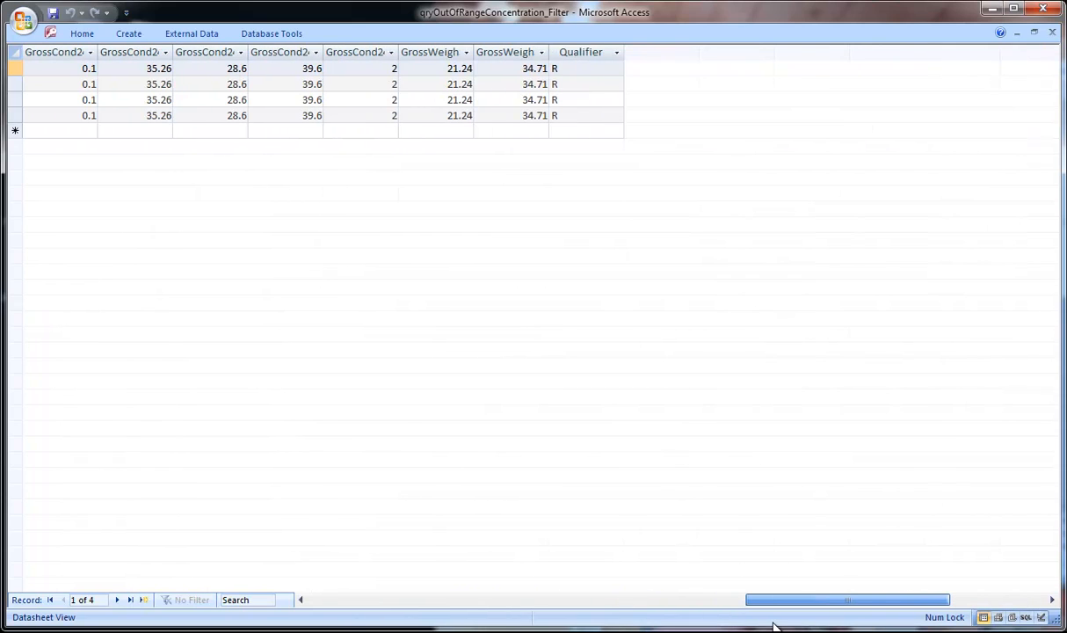
click(572, 69)
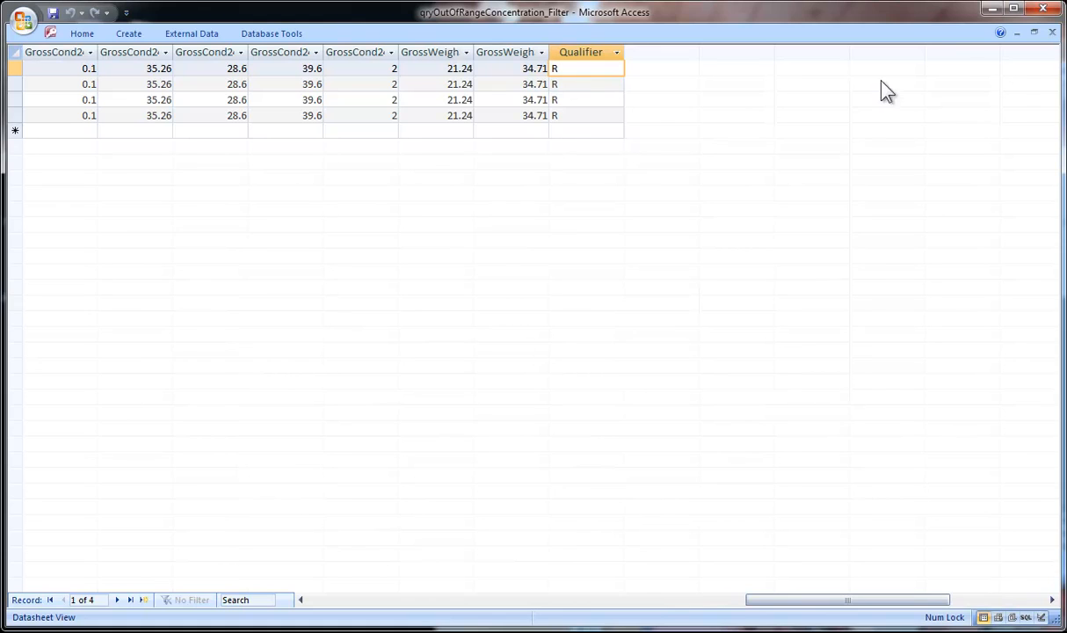
click(1051, 34)
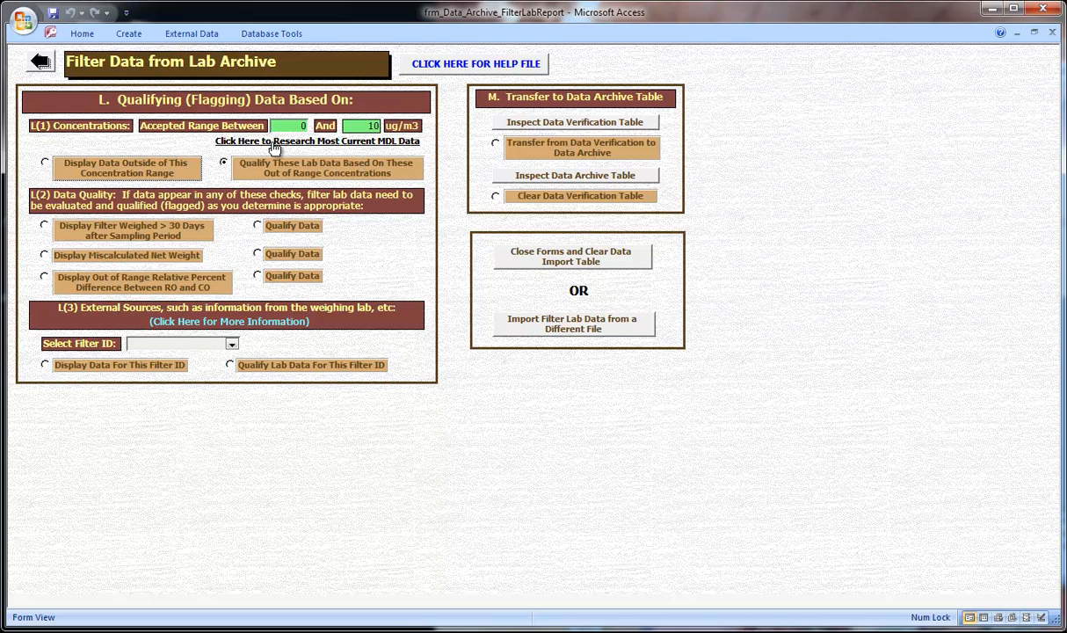
Step: Check for filters weighed more than 30 days after the sampling period and for miscalculated net weights
click(152, 233)
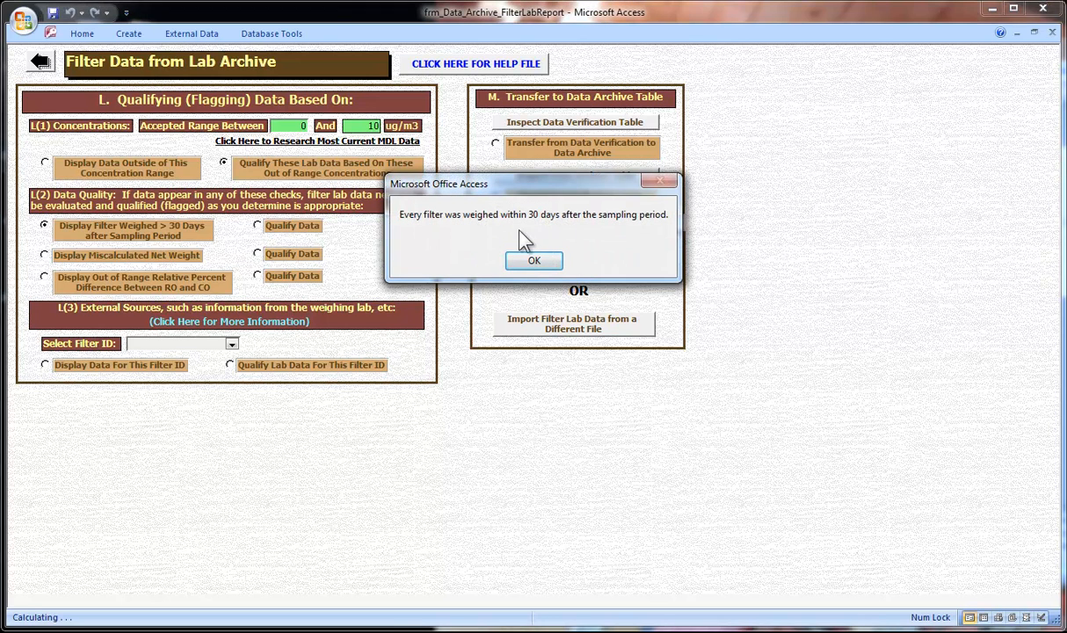
click(531, 260)
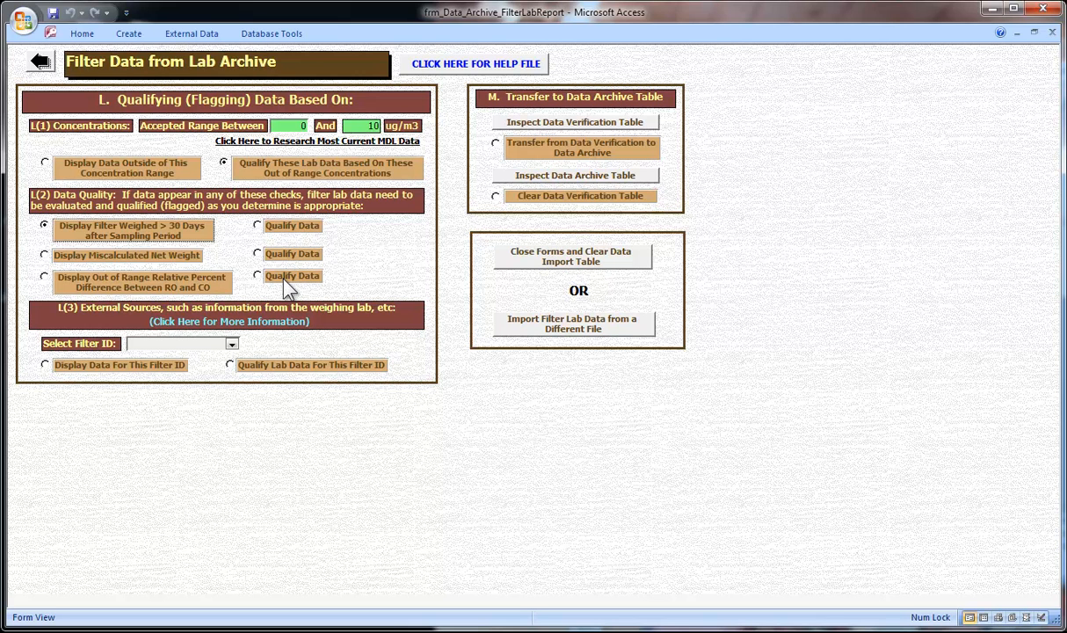
click(95, 257)
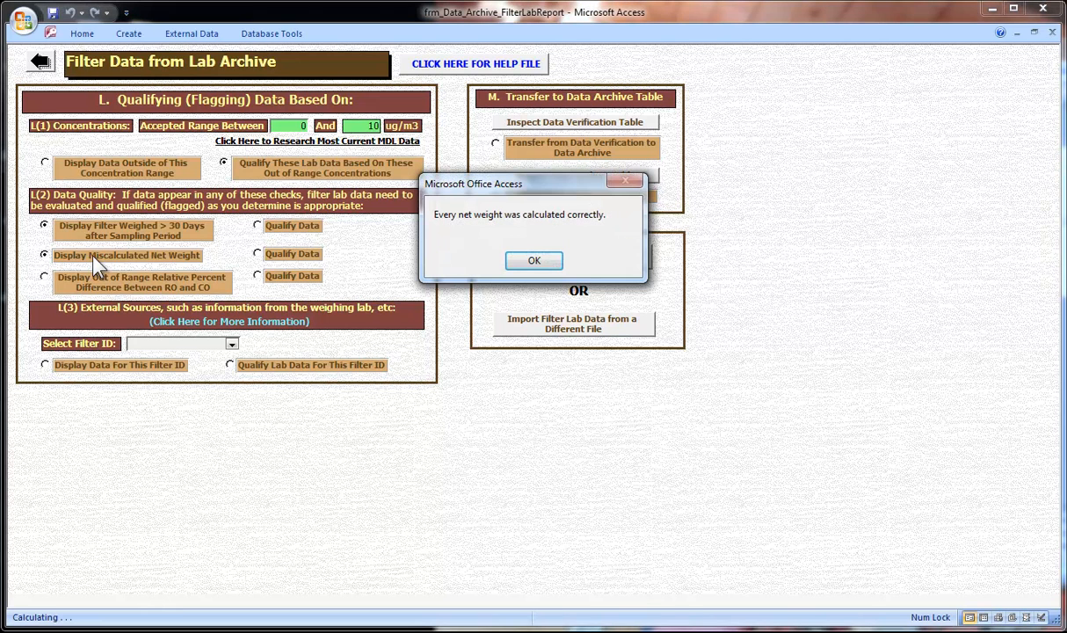
click(538, 261)
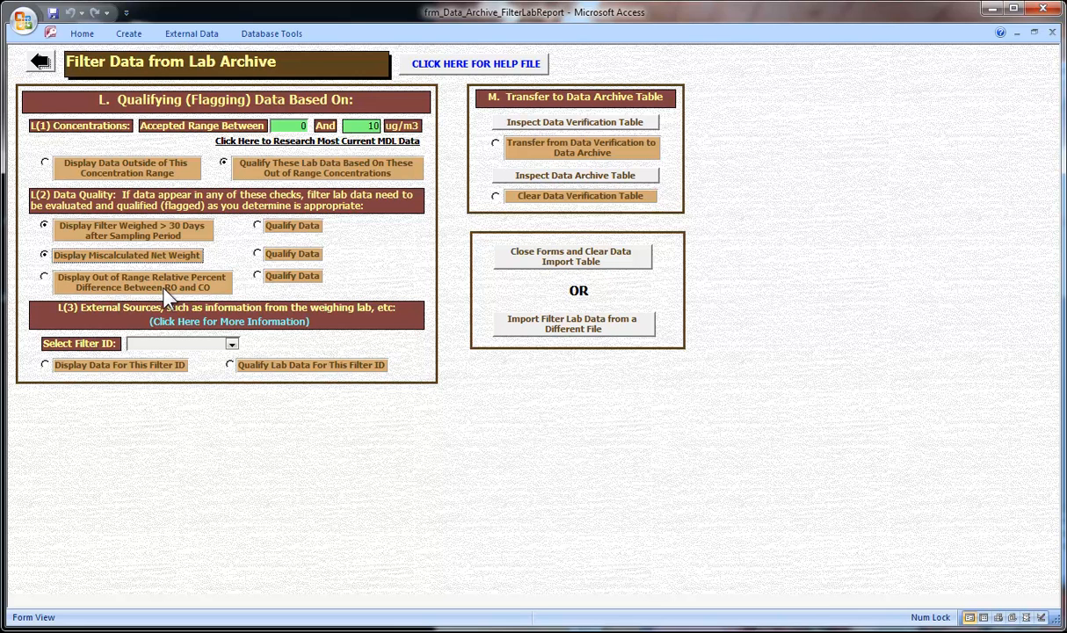
Step: Display the out-of-range relative percent differences between RO and CO, examine the filter pair, and close the results
click(206, 288)
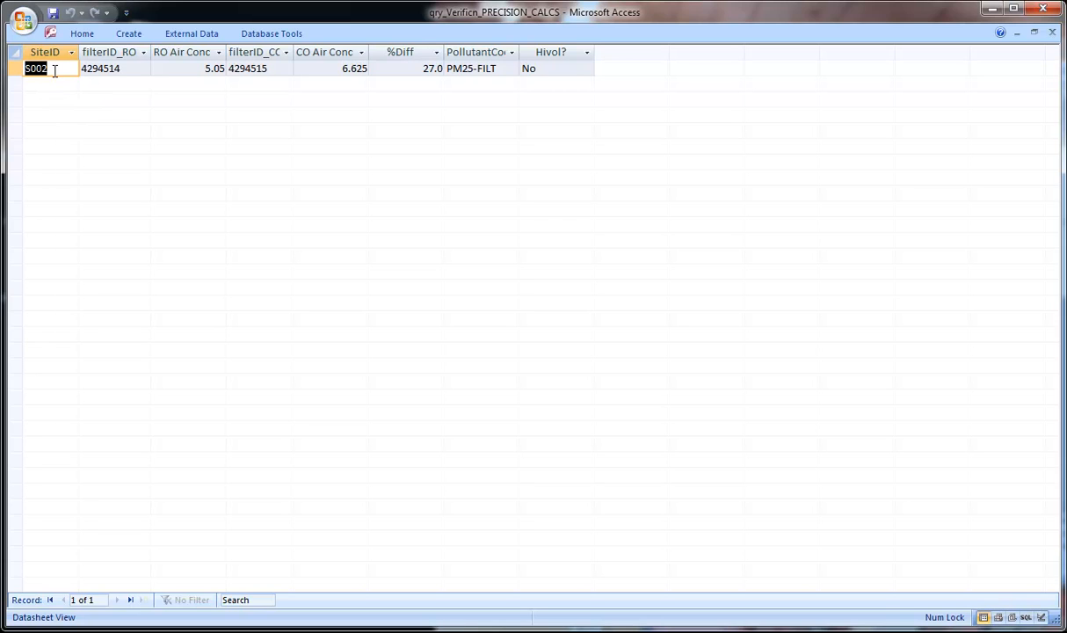
click(138, 71)
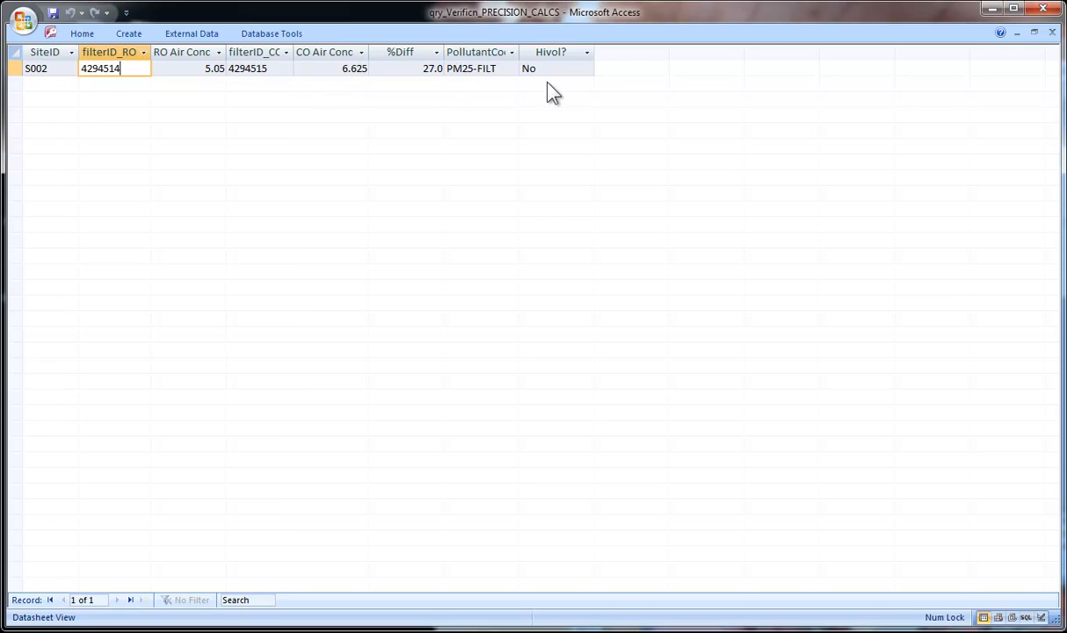
click(1050, 33)
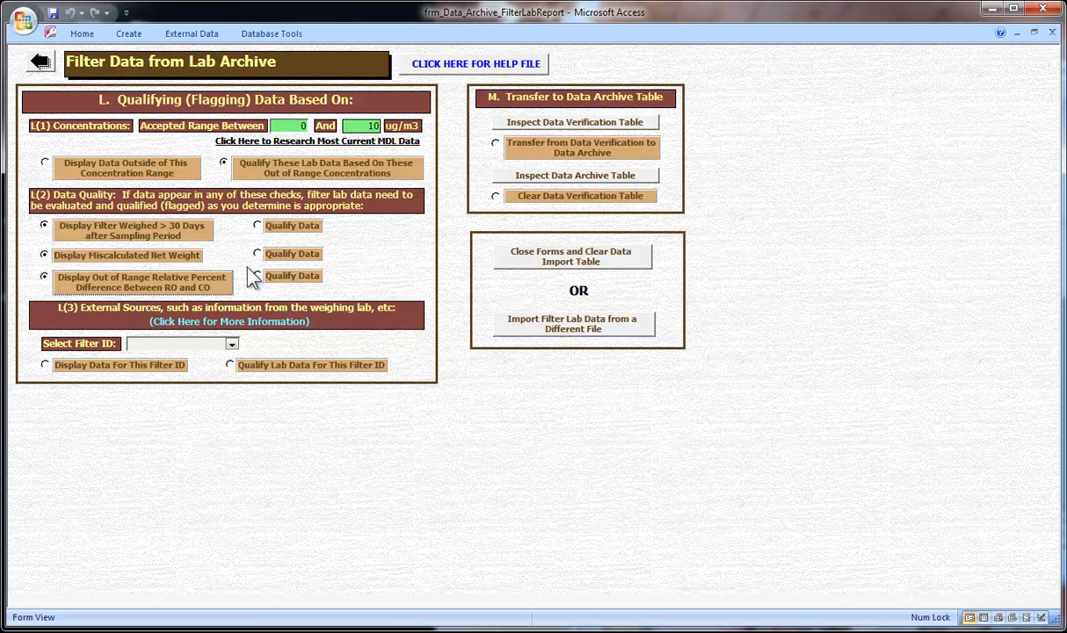
Step: Qualify the data with out-of-range relative percent difference between RO and CO, agreeing to both updates, and display that filter pair again
click(296, 279)
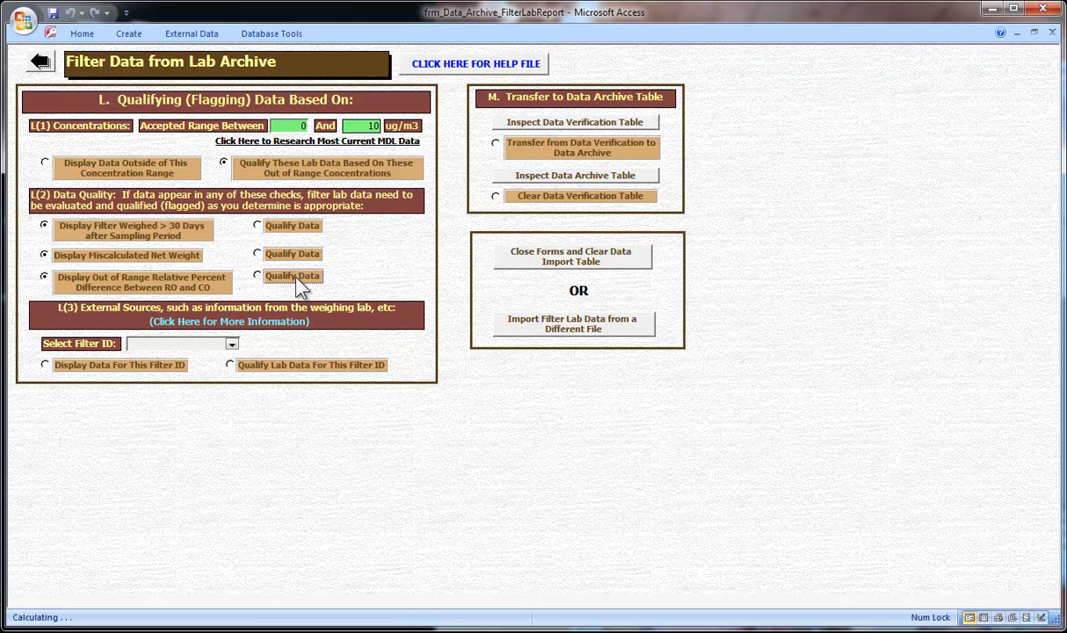
click(692, 411)
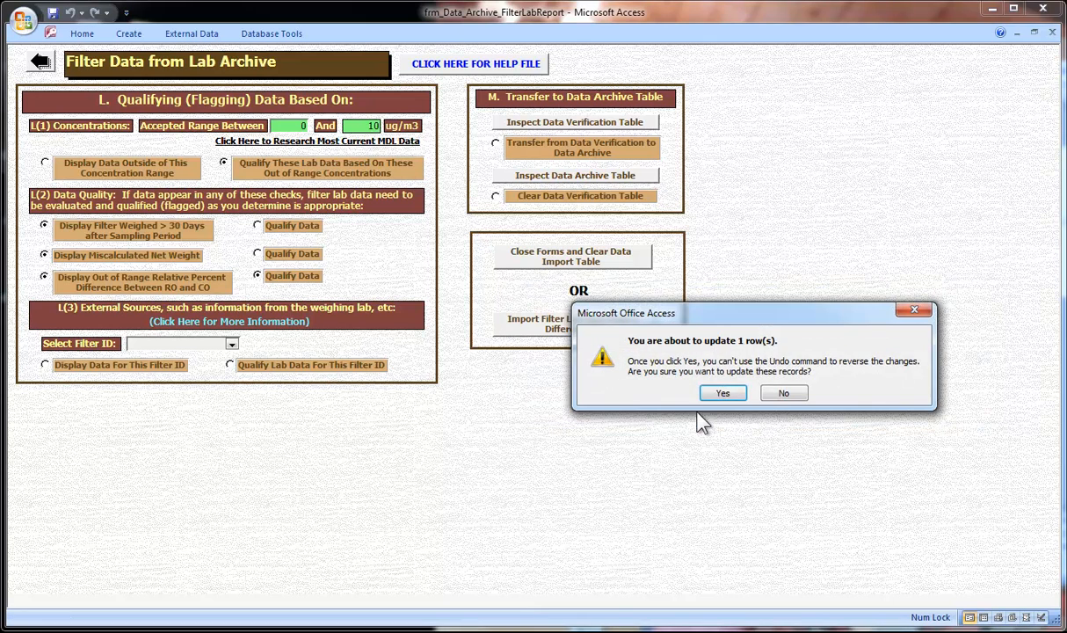
click(707, 395)
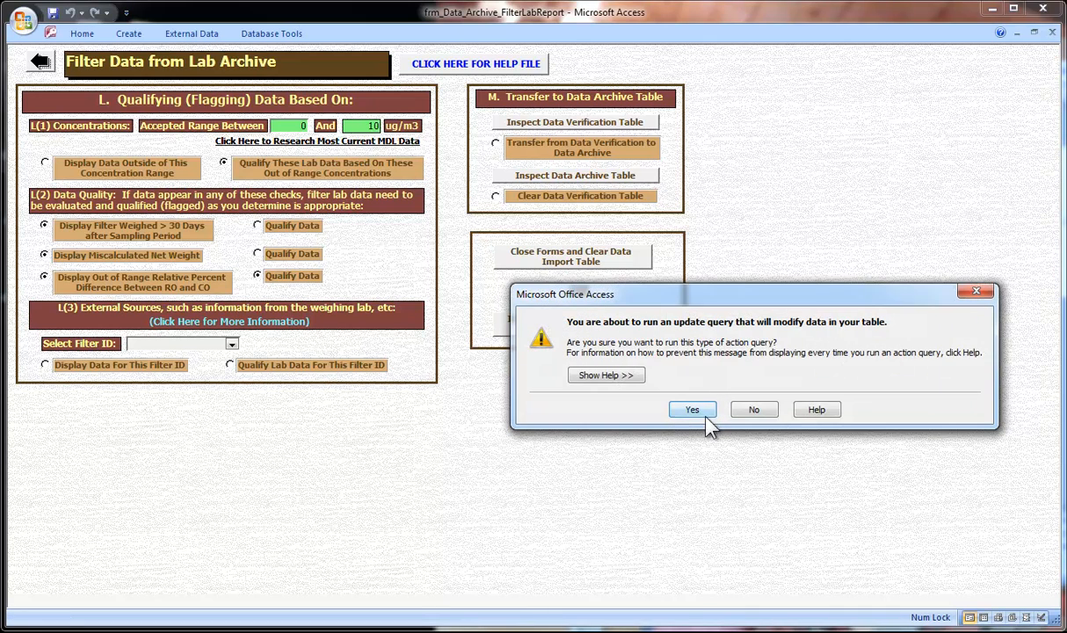
click(689, 411)
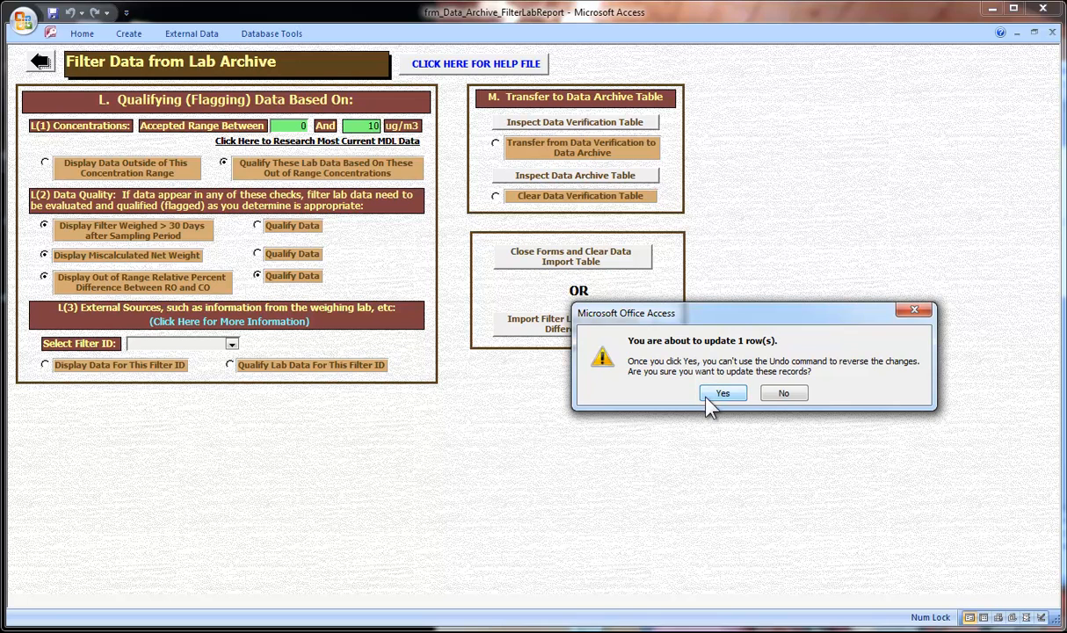
click(712, 395)
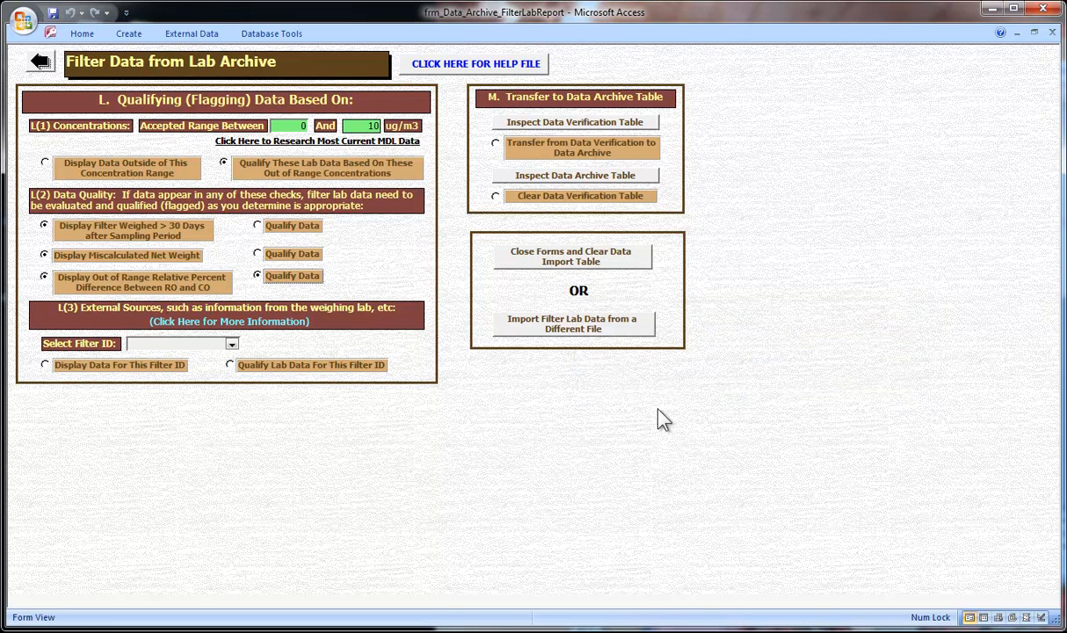
click(117, 286)
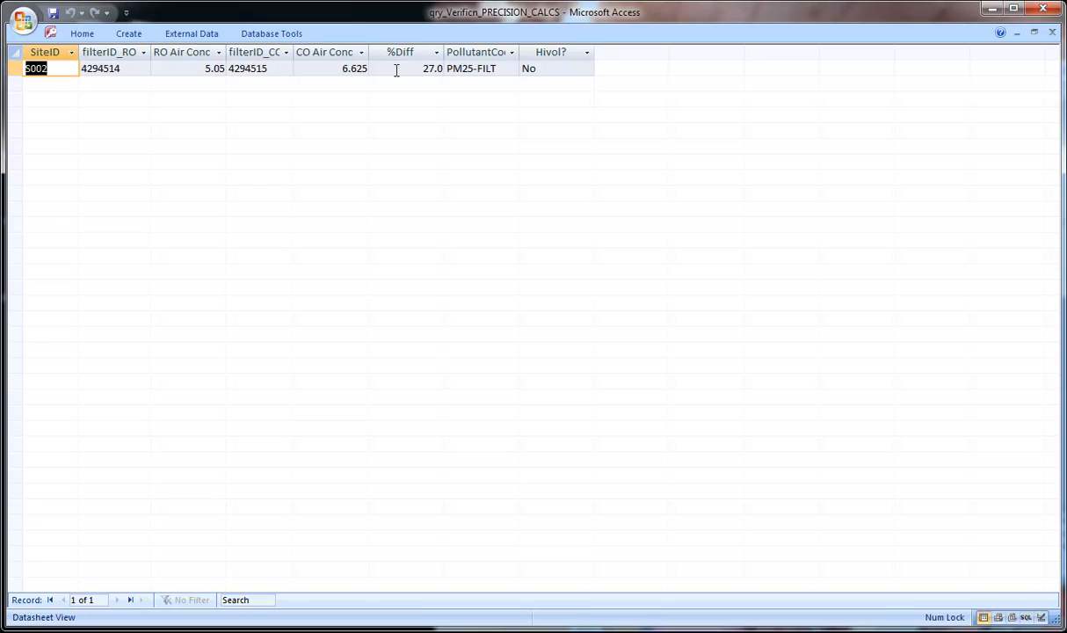
click(1051, 35)
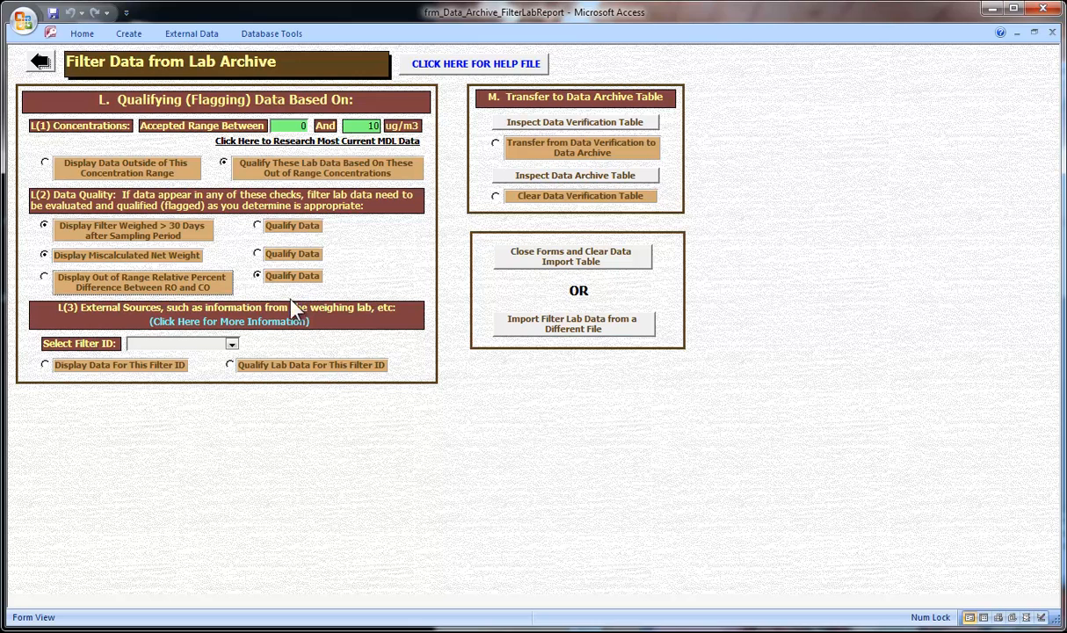
Step: Check the list of filter IDs offered for qualifying lab data based on external sources
click(232, 345)
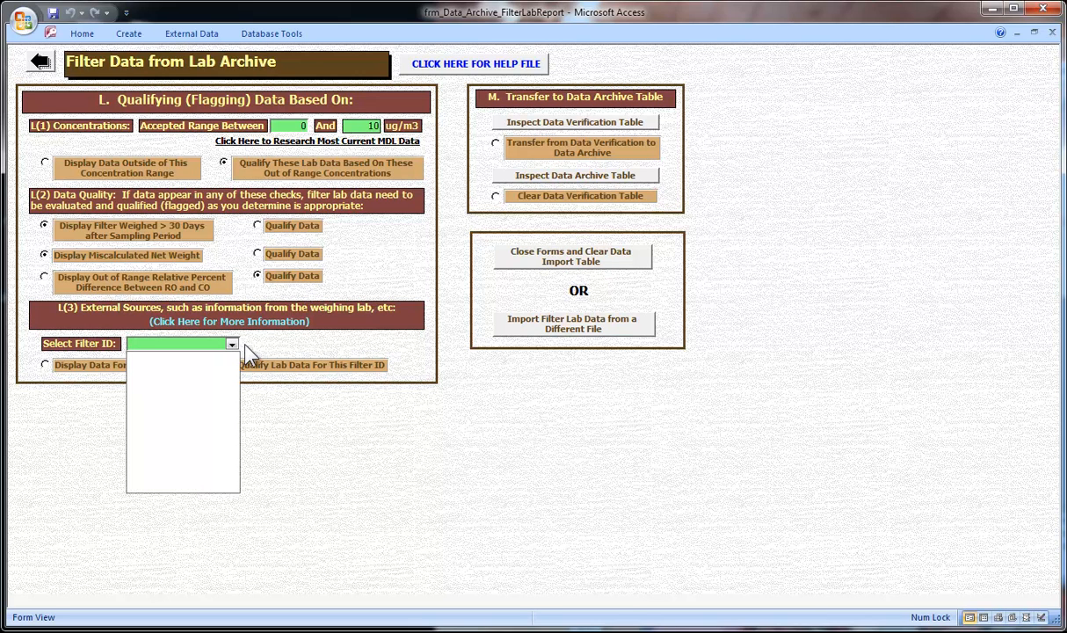
click(252, 351)
click(232, 345)
click(249, 350)
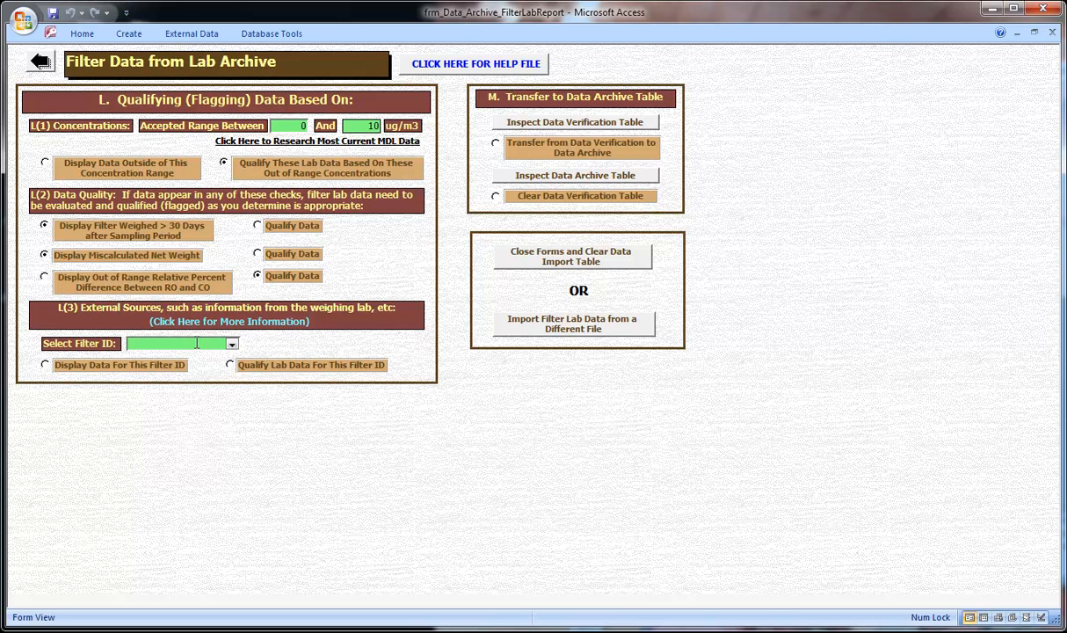
click(231, 344)
click(250, 351)
click(226, 344)
Step: Inspect the Data Verification table, examining the calculated air concentrations and the Qualifier column, and close it
click(519, 124)
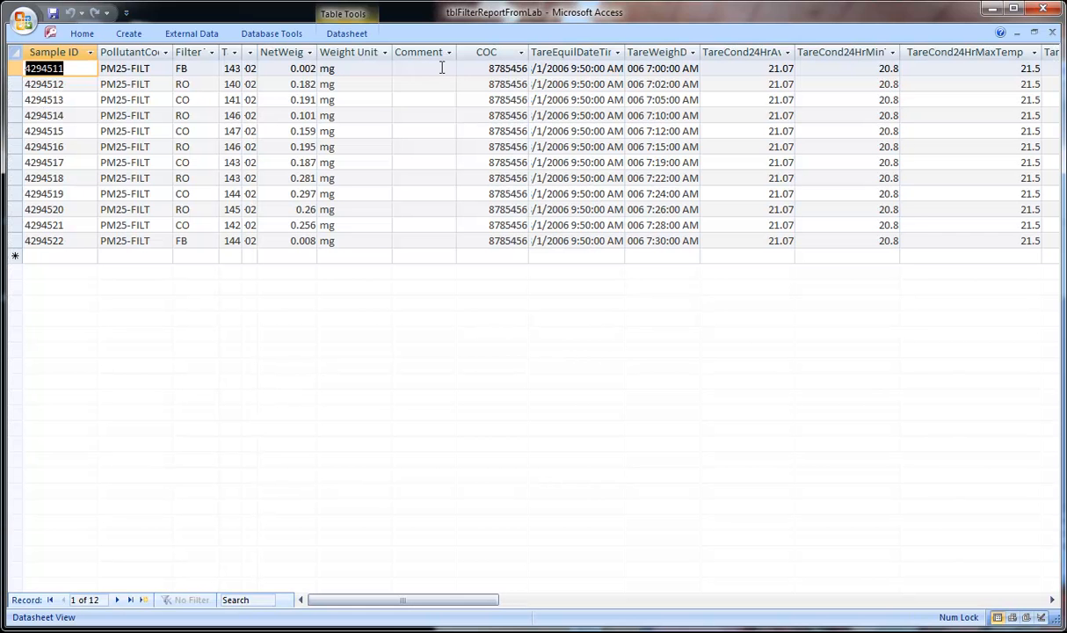
drag(327, 600, 719, 609)
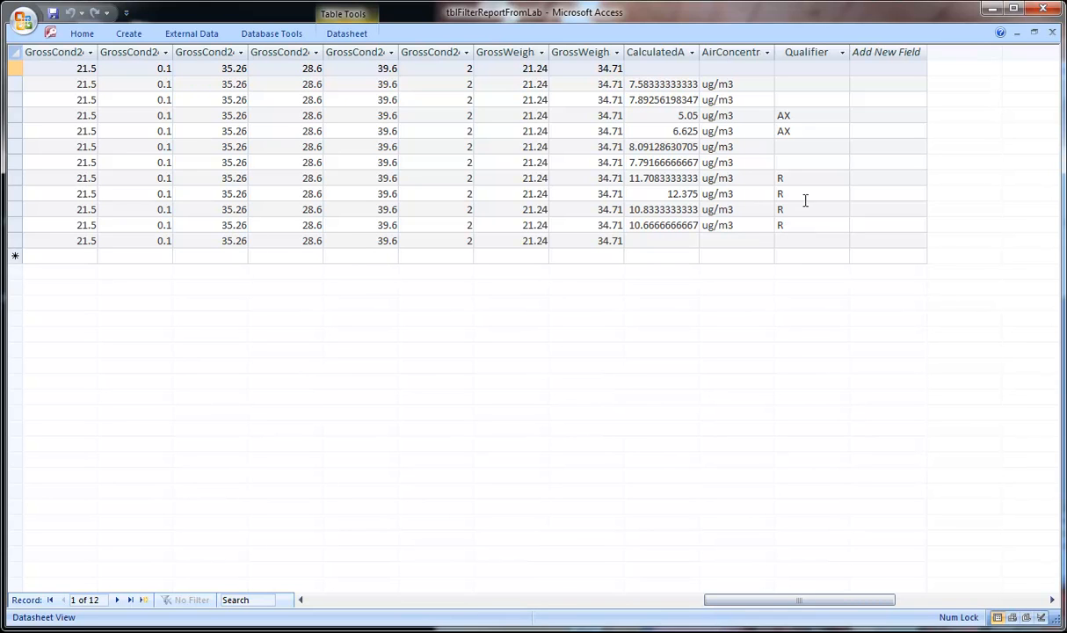
click(1051, 34)
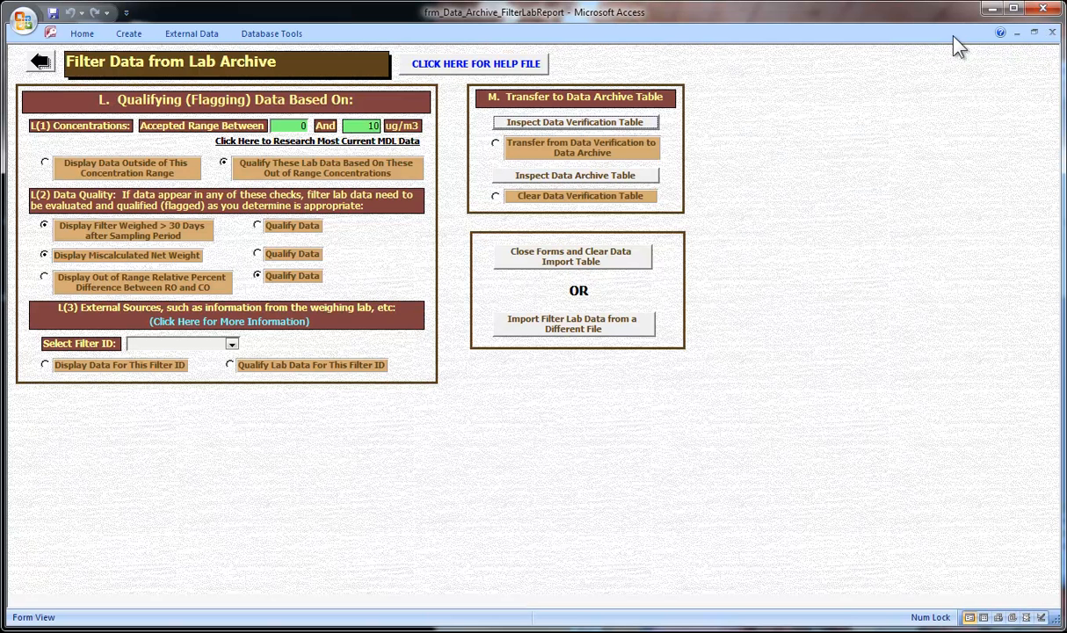
Step: Transfer the records from Data Verification to Data Archive, agreeing to append the rows, and inspect the Data Archive table
click(515, 153)
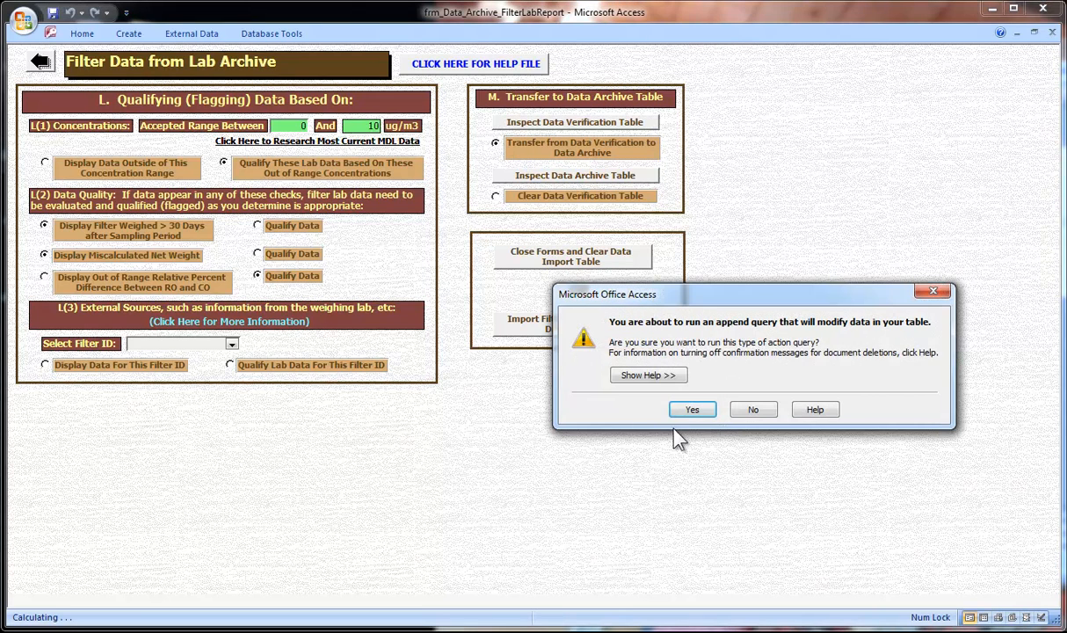
click(705, 415)
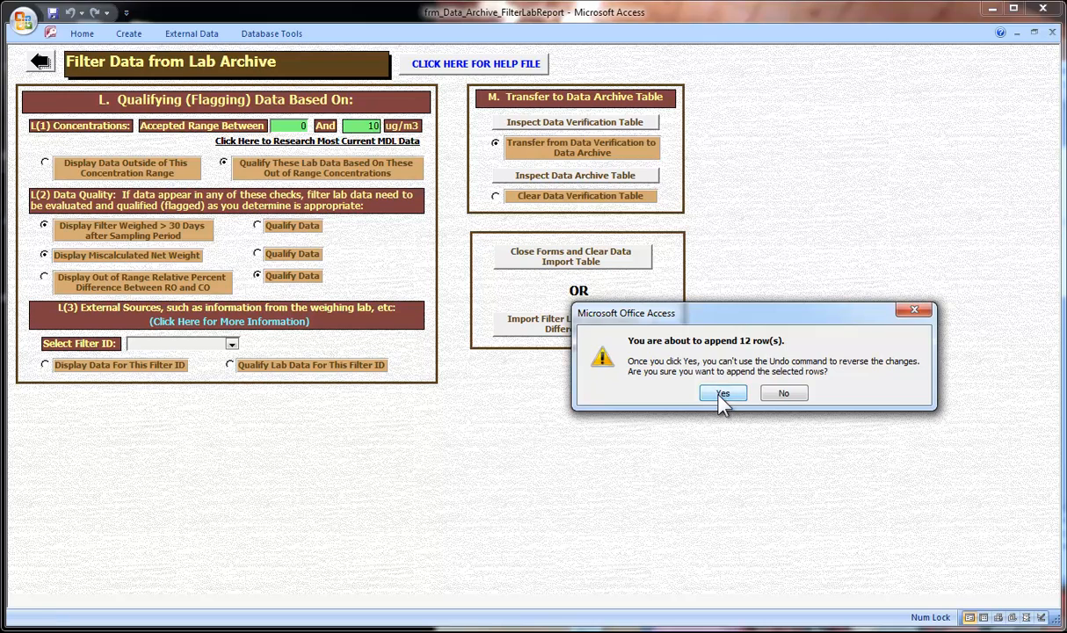
click(720, 394)
click(560, 178)
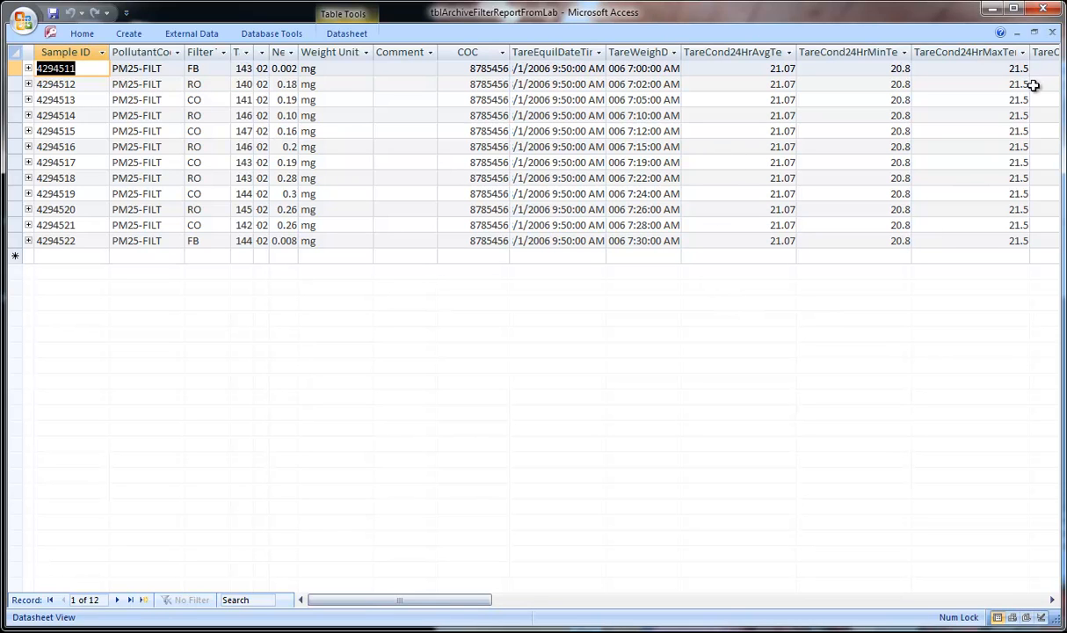
click(1051, 34)
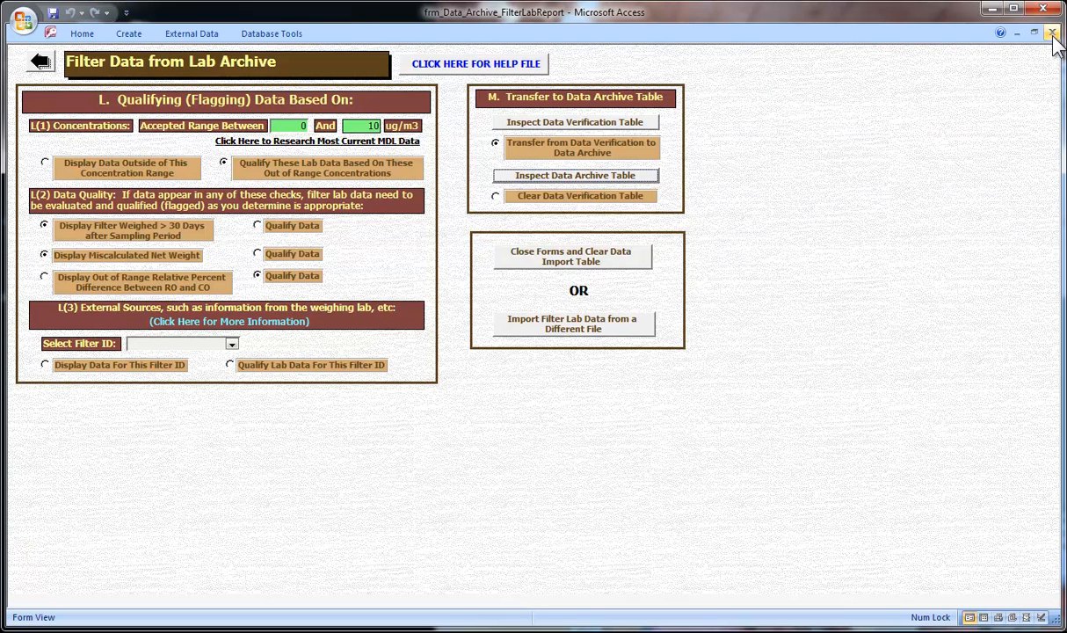
Step: Clear the Data Verification table, and close the forms while clearing the Data Import table
click(542, 201)
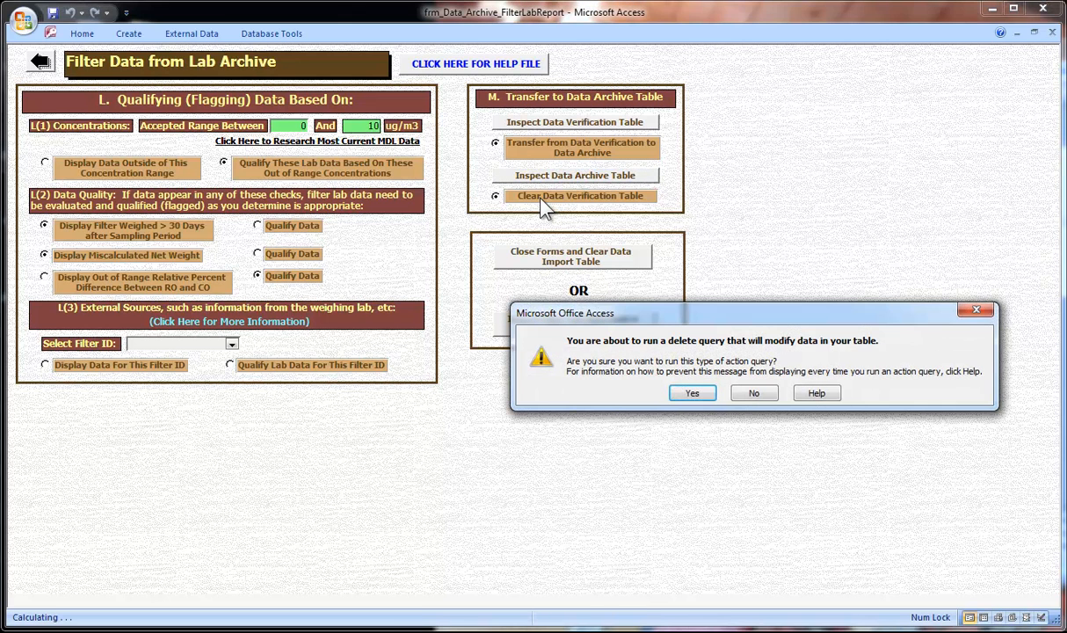
click(693, 395)
click(716, 410)
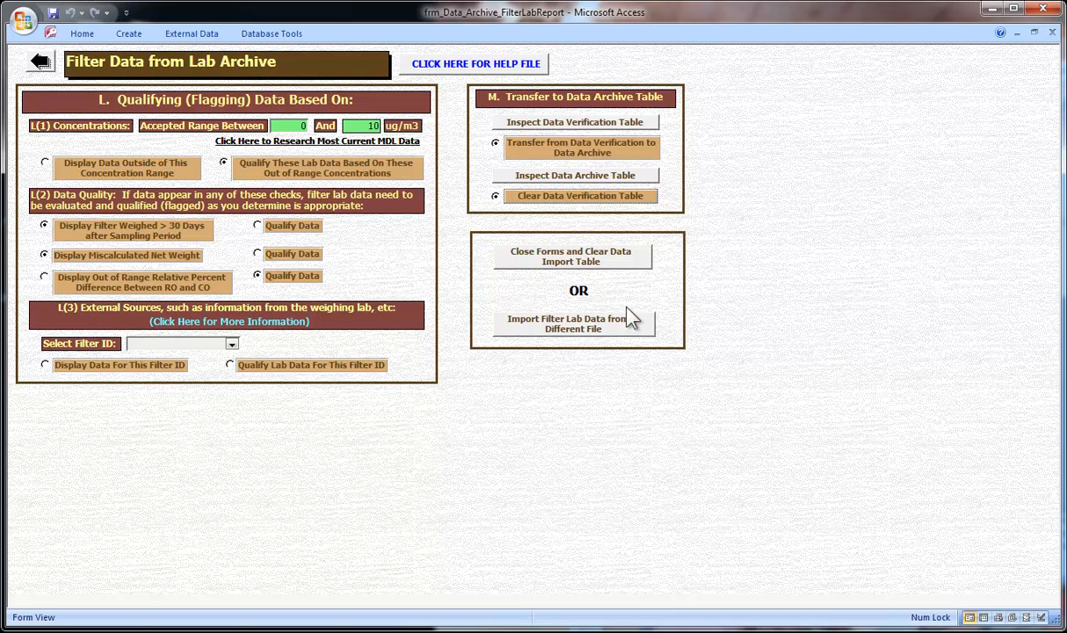
click(519, 268)
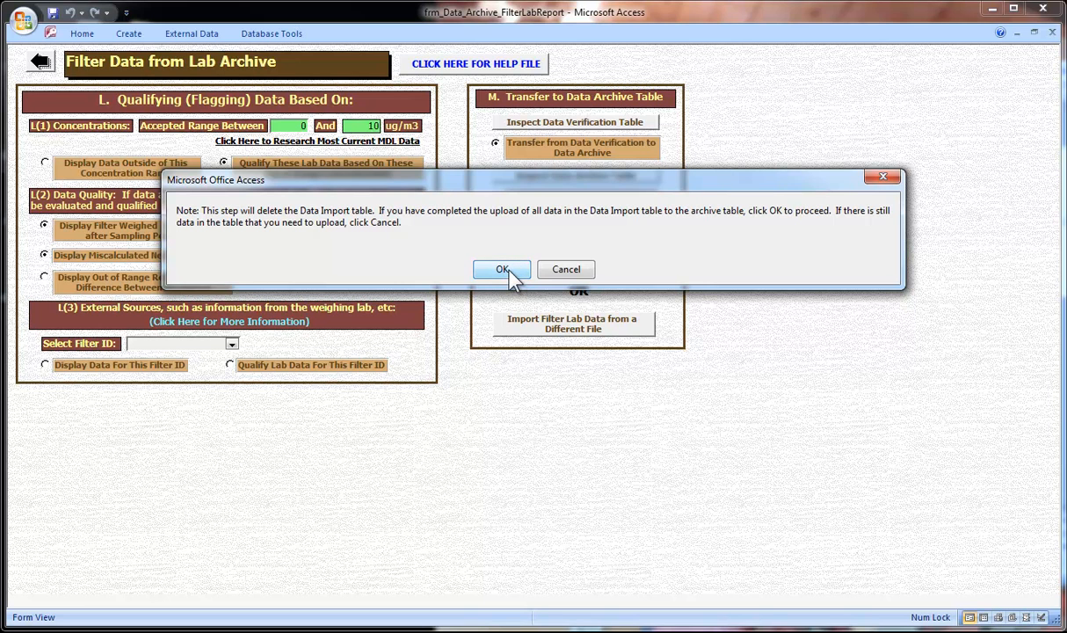
click(504, 270)
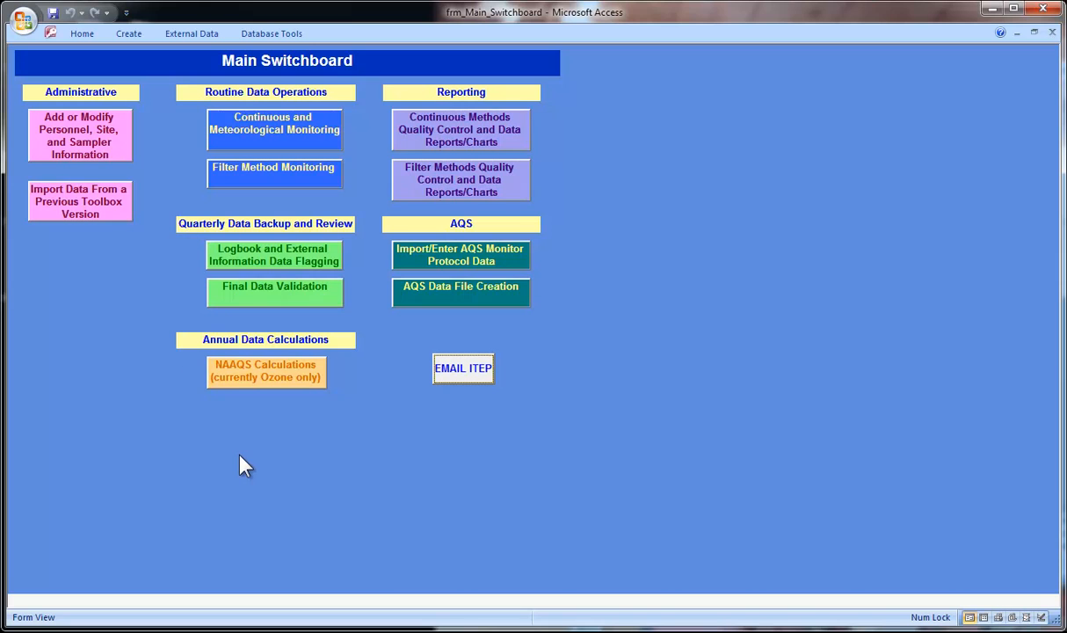